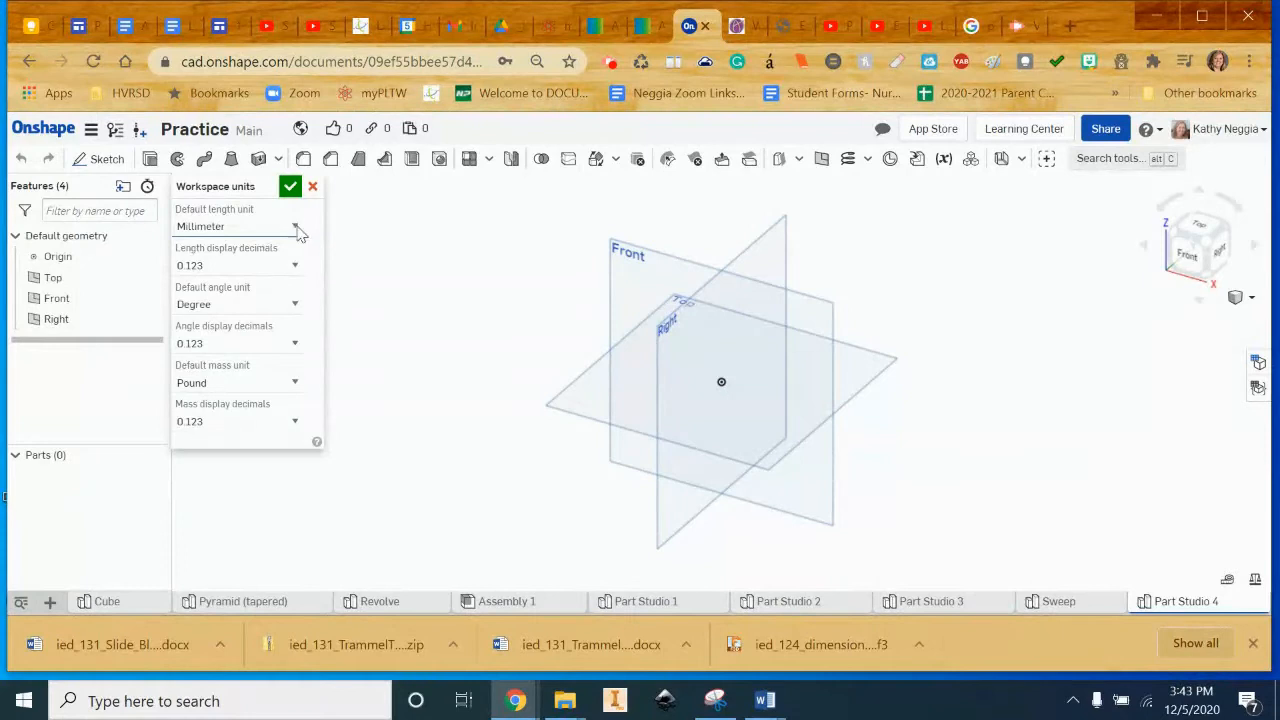
Step: Set the workspace's default length unit to millimeter and accept the unit settings
click(229, 310)
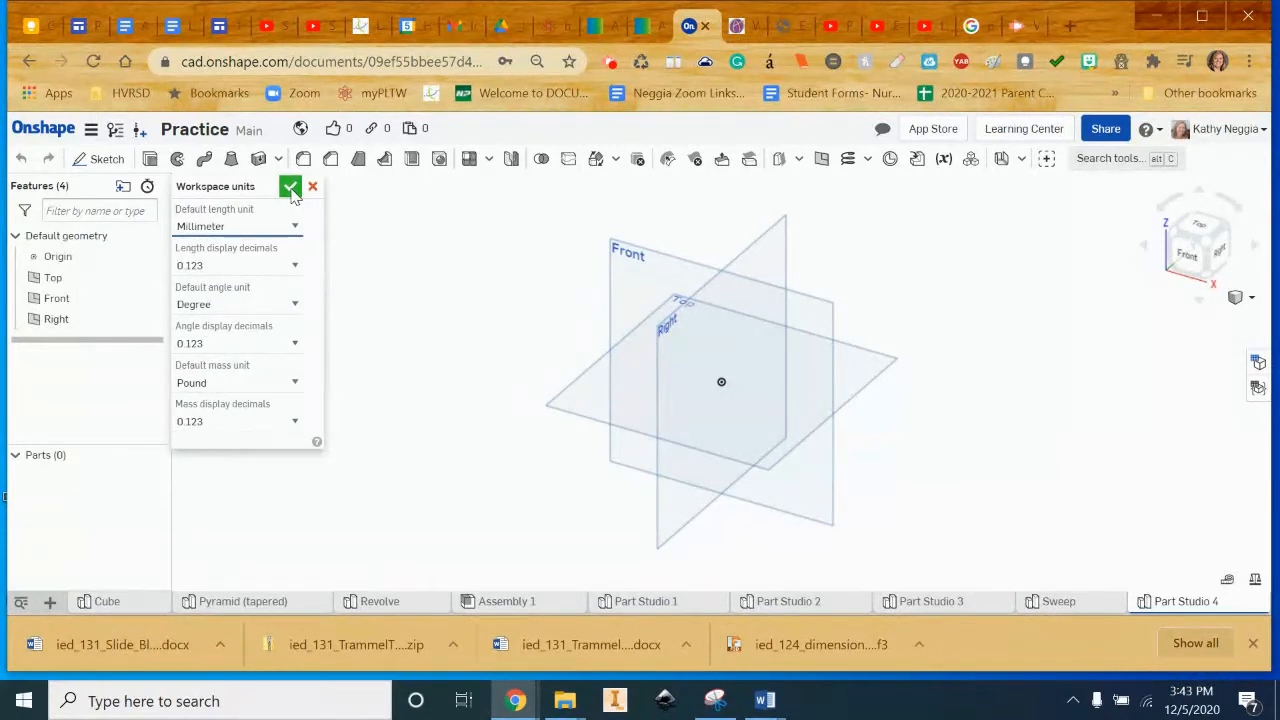
click(290, 188)
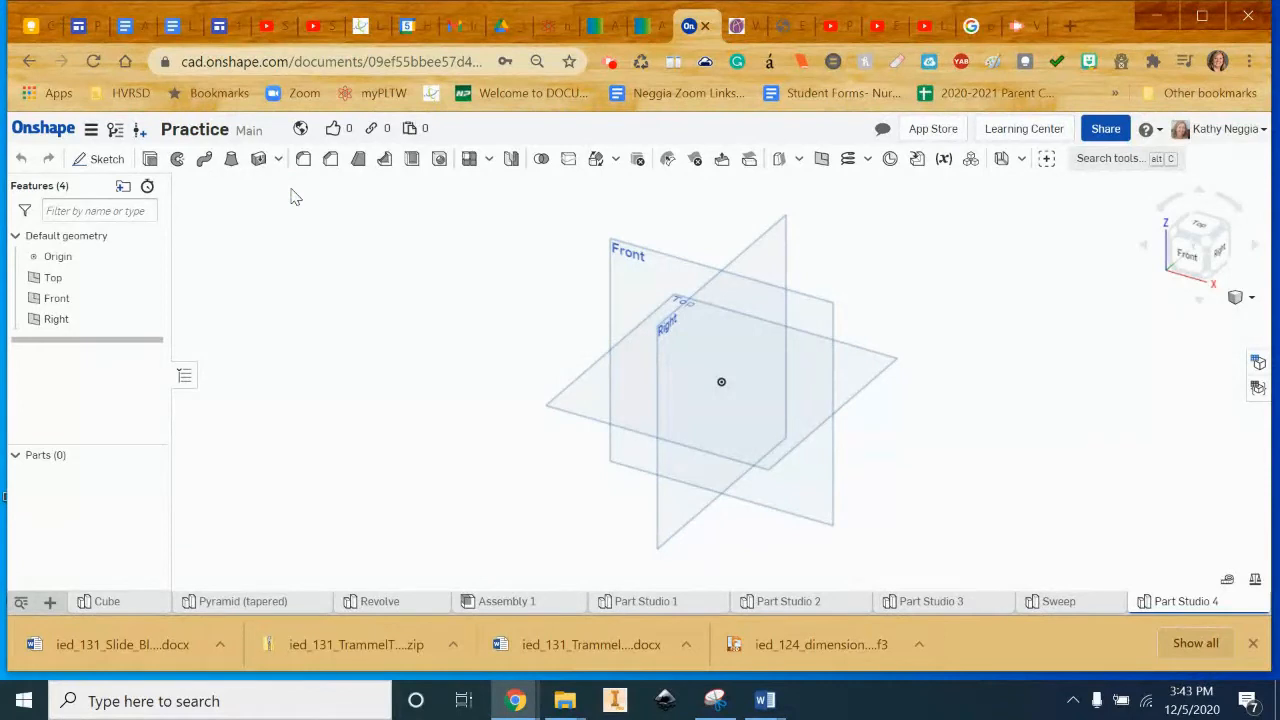
Step: Start a new sketch on the Top plane and view it straight from above
click(100, 158)
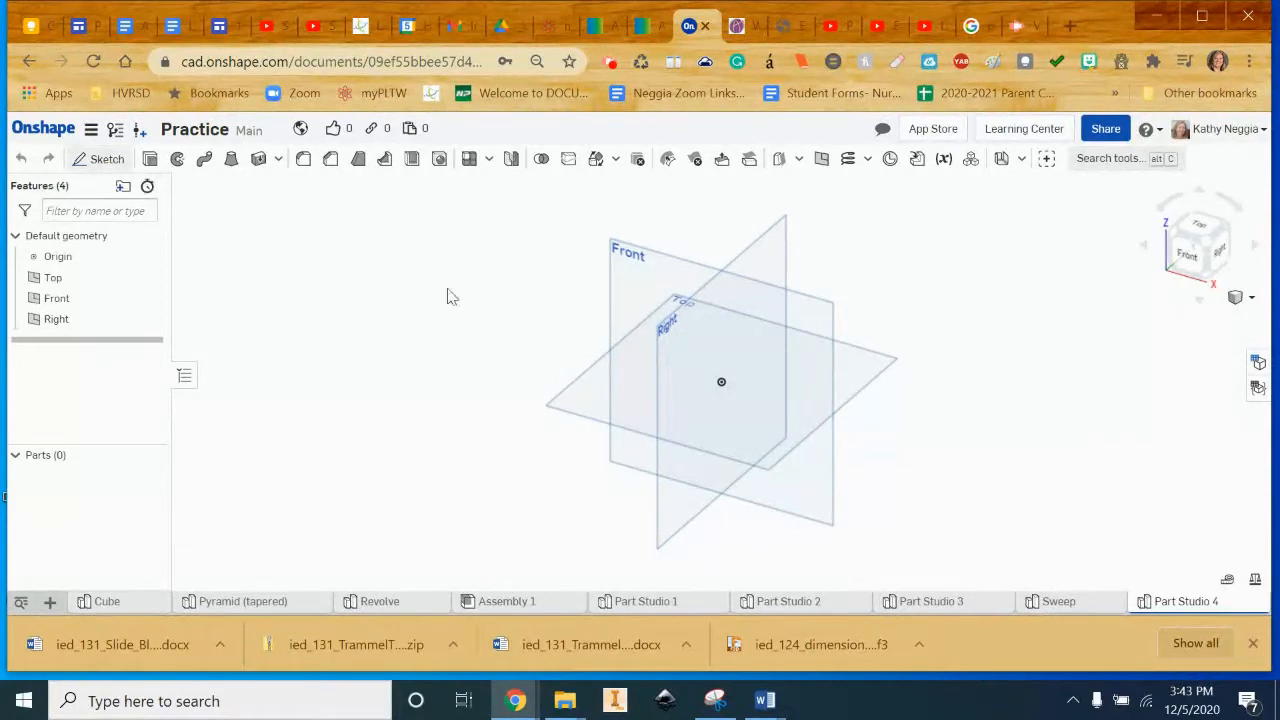
click(588, 408)
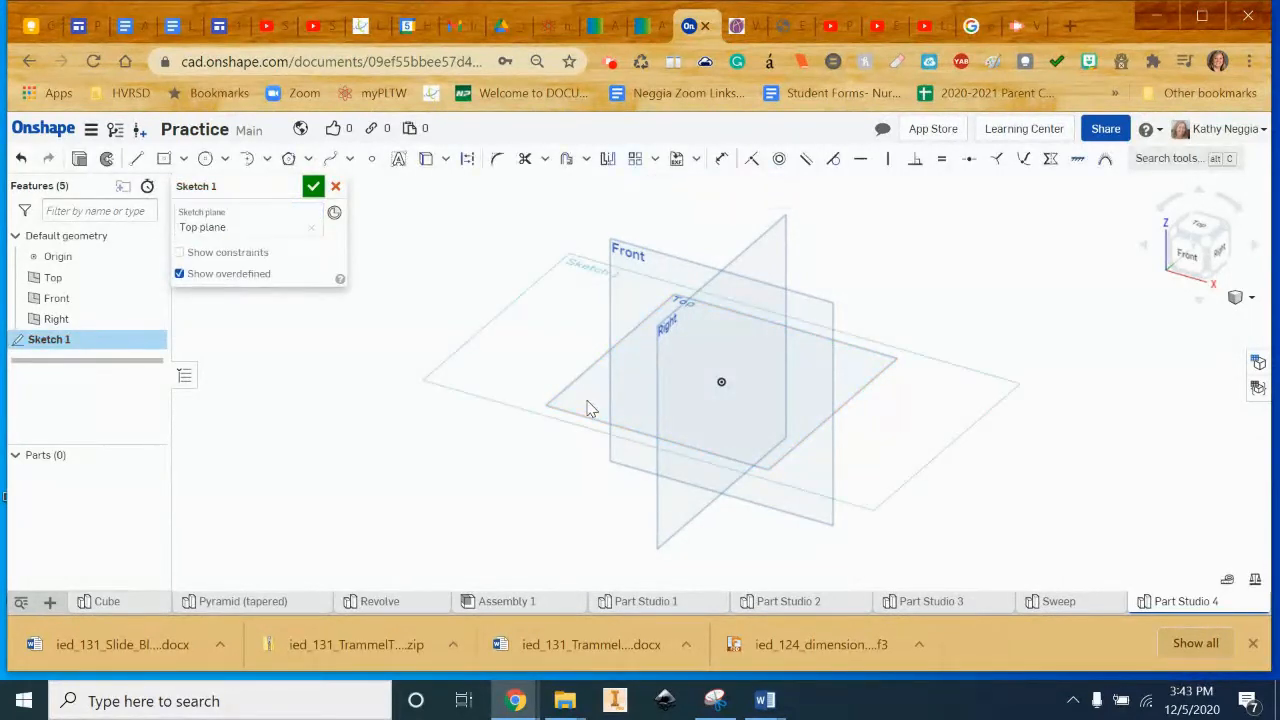
click(1197, 234)
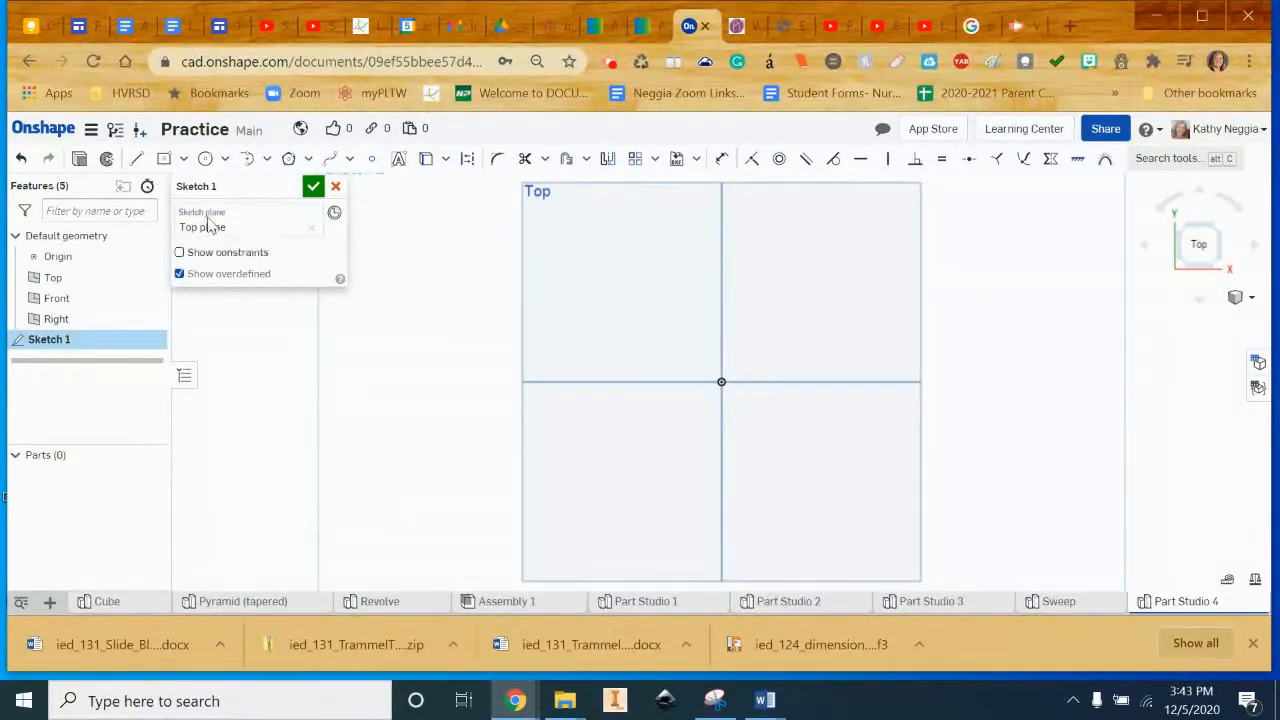
Step: Draw a vertical line 15 mm long upward from the origin
click(138, 162)
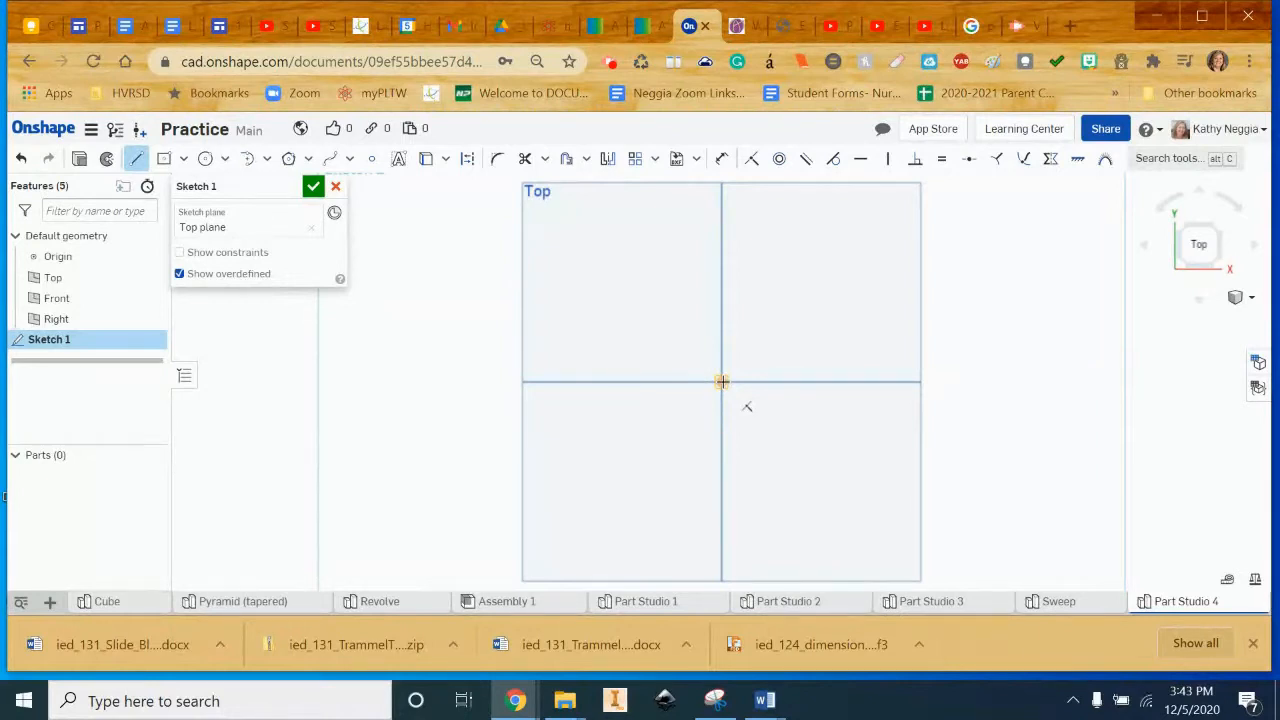
click(721, 381)
click(722, 294)
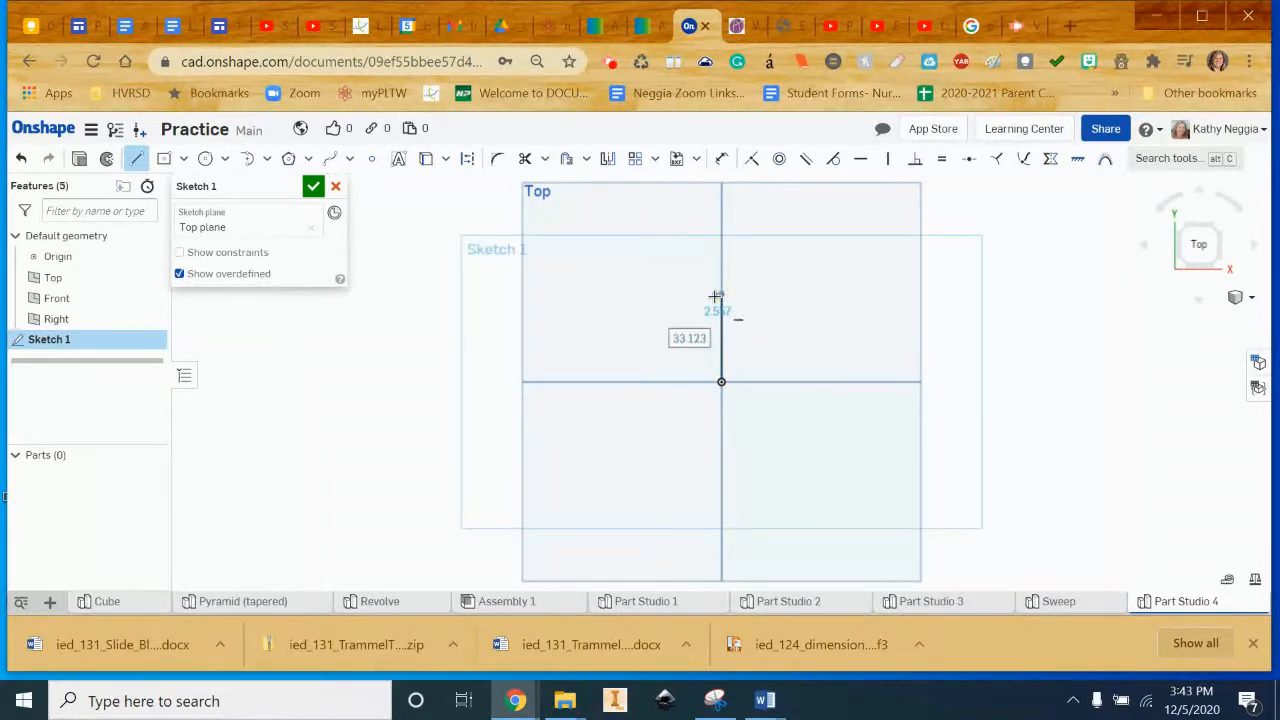
text(15)
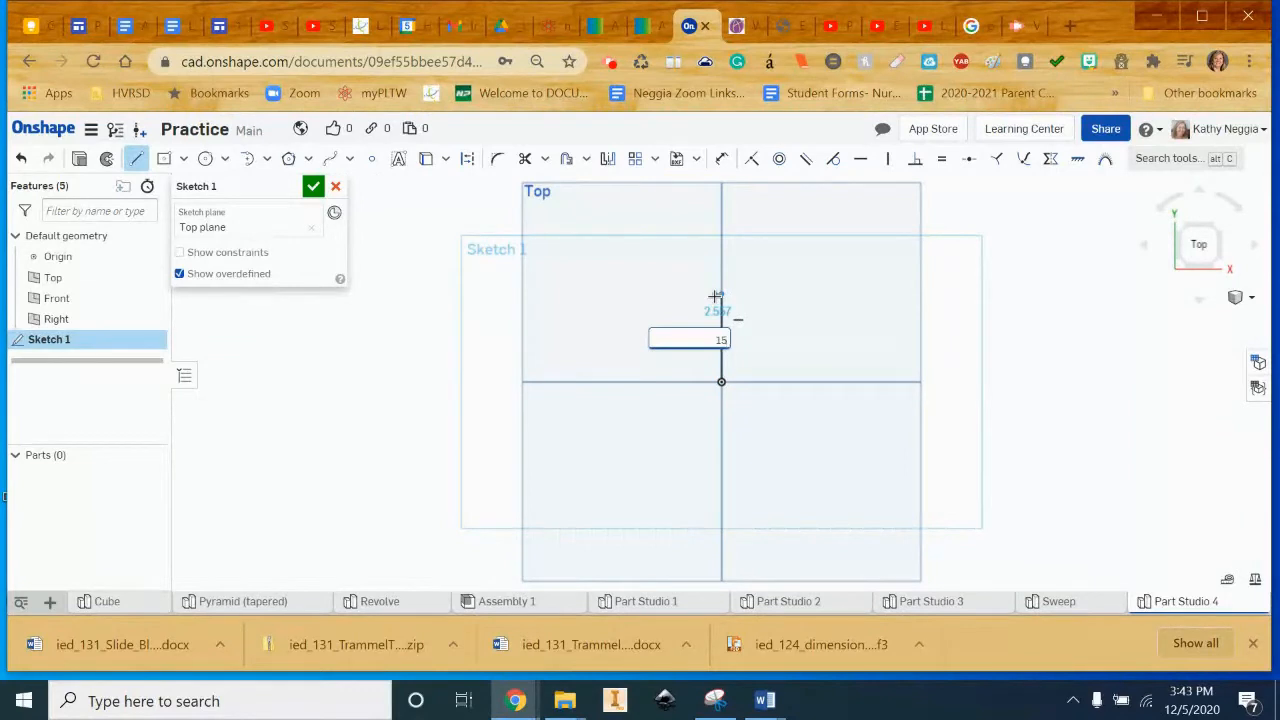
key(Return)
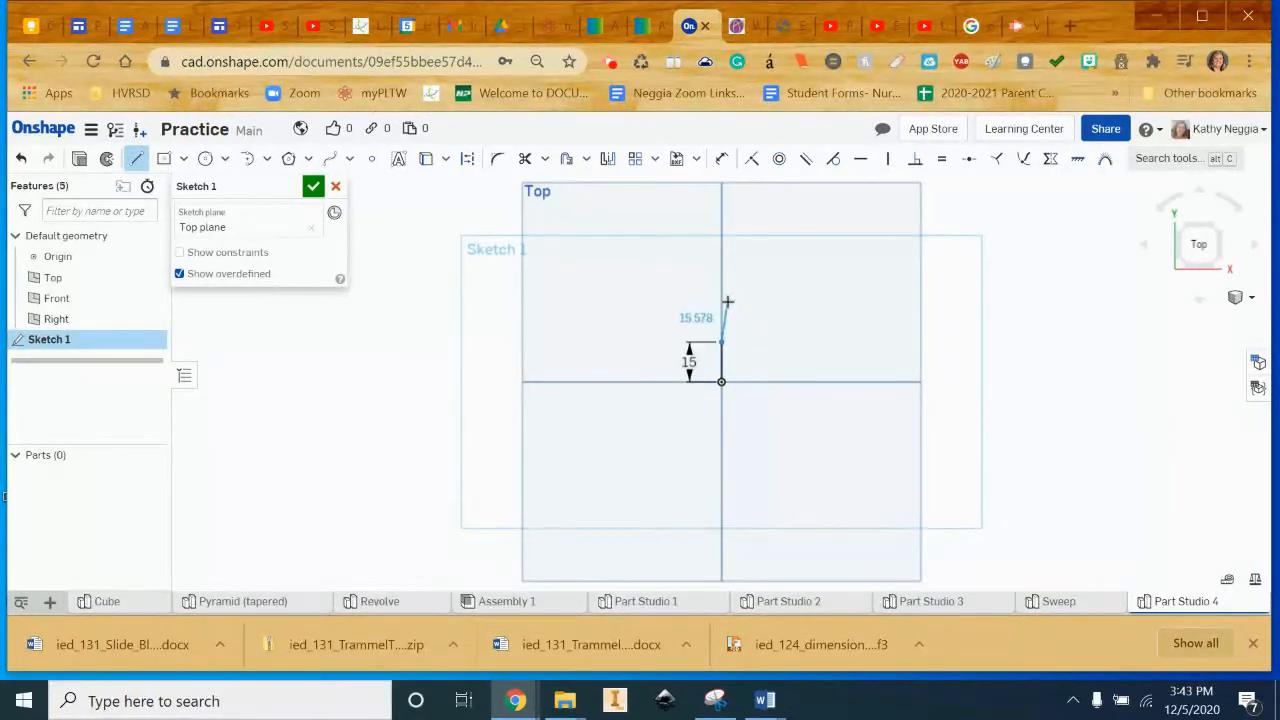
scroll(727, 301, up, 2)
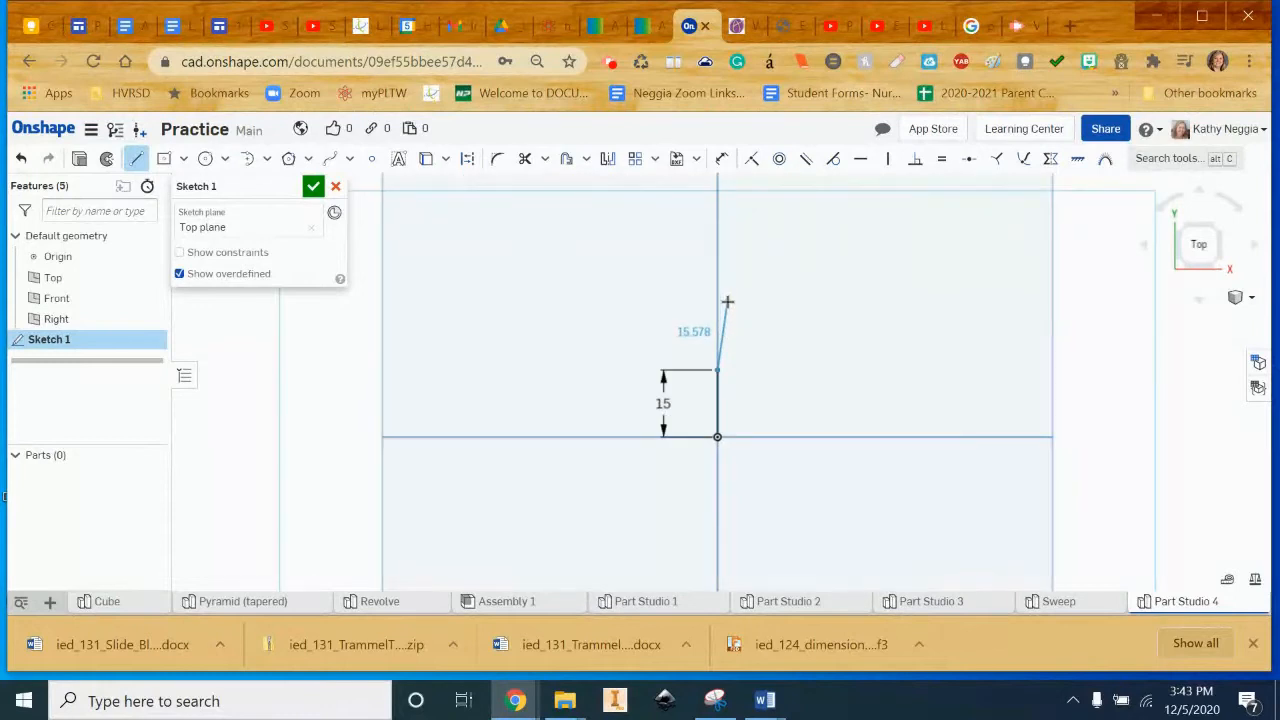
key(Escape)
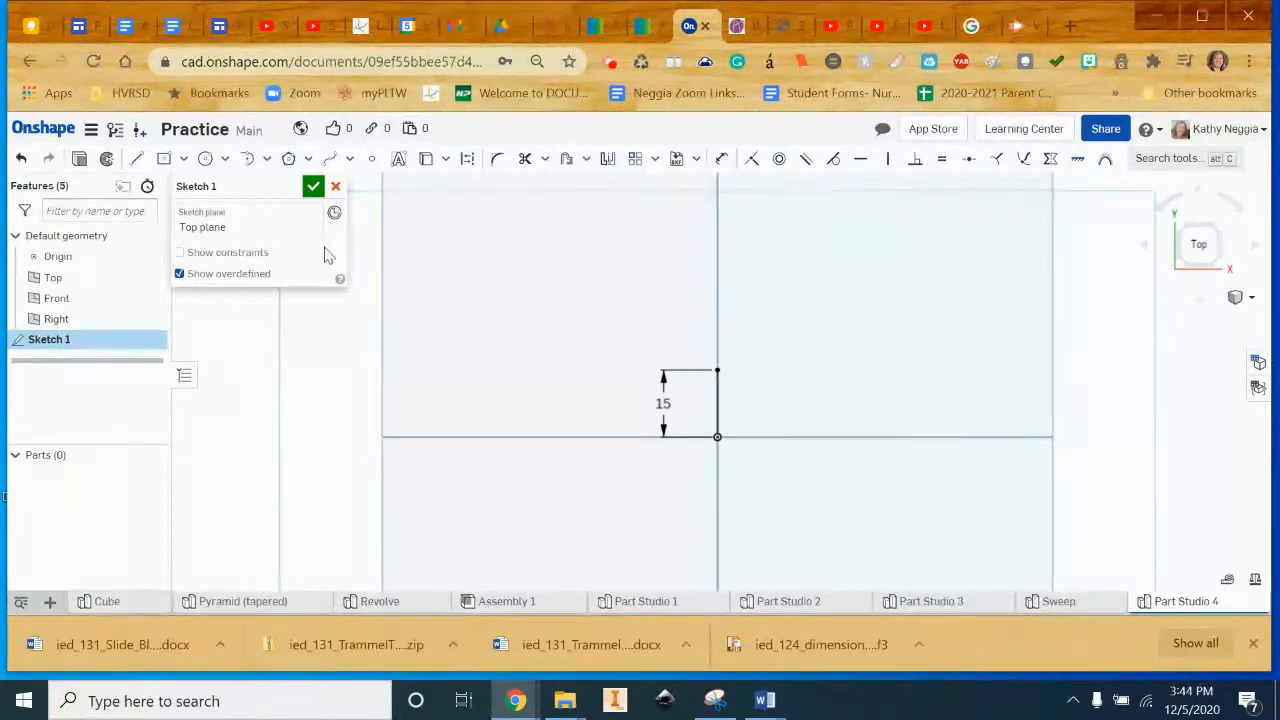
Step: Sketch a tangent semicircular arc of about 11 mm radius from the line's upper end, curving over to the right
click(267, 160)
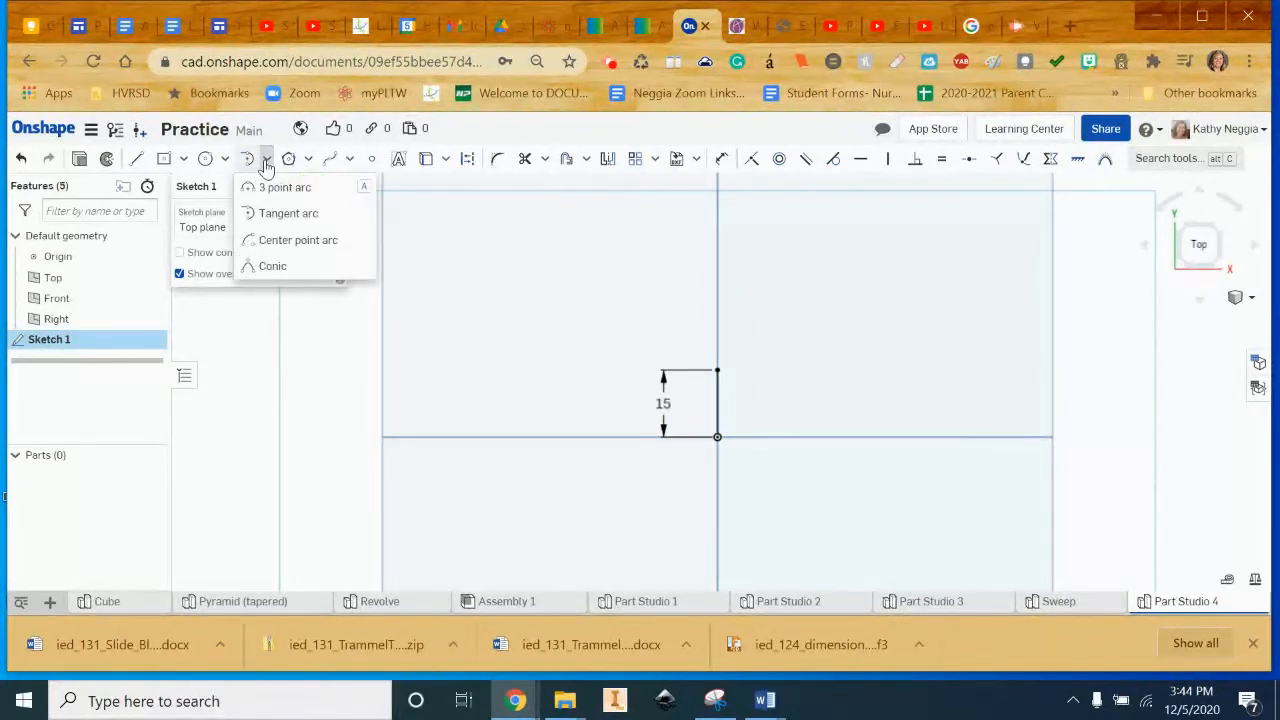
click(274, 216)
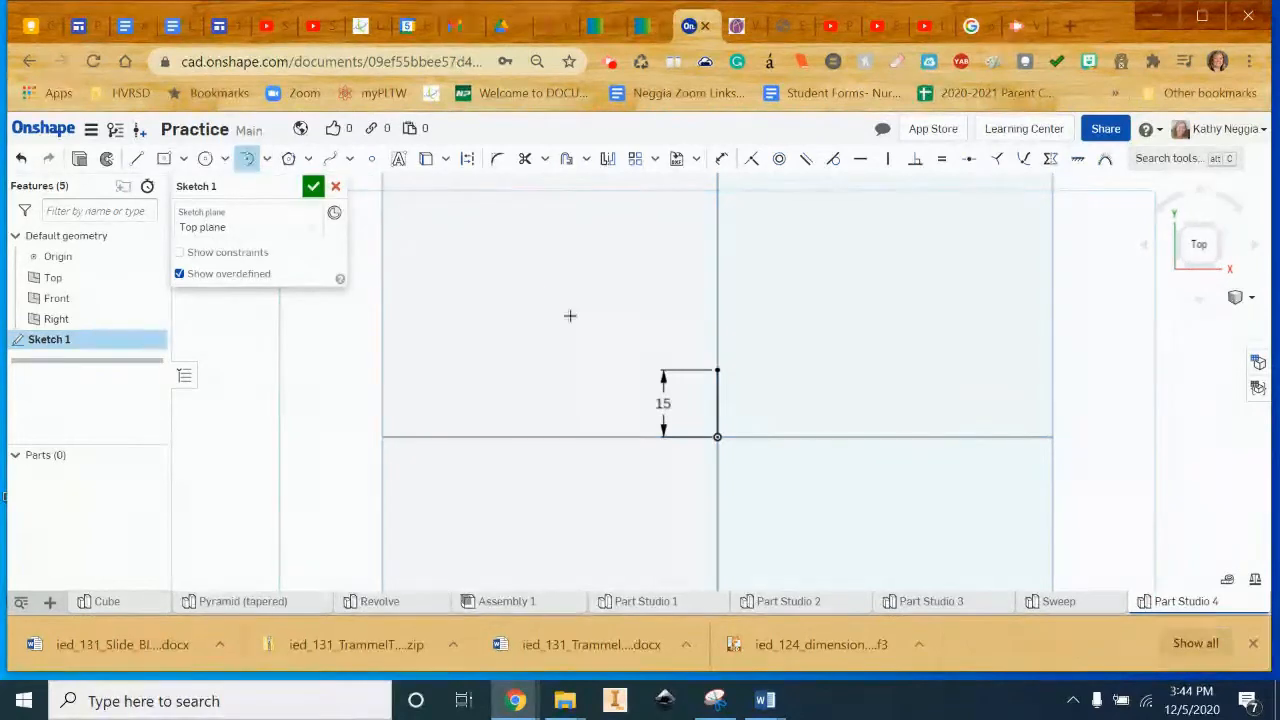
click(717, 370)
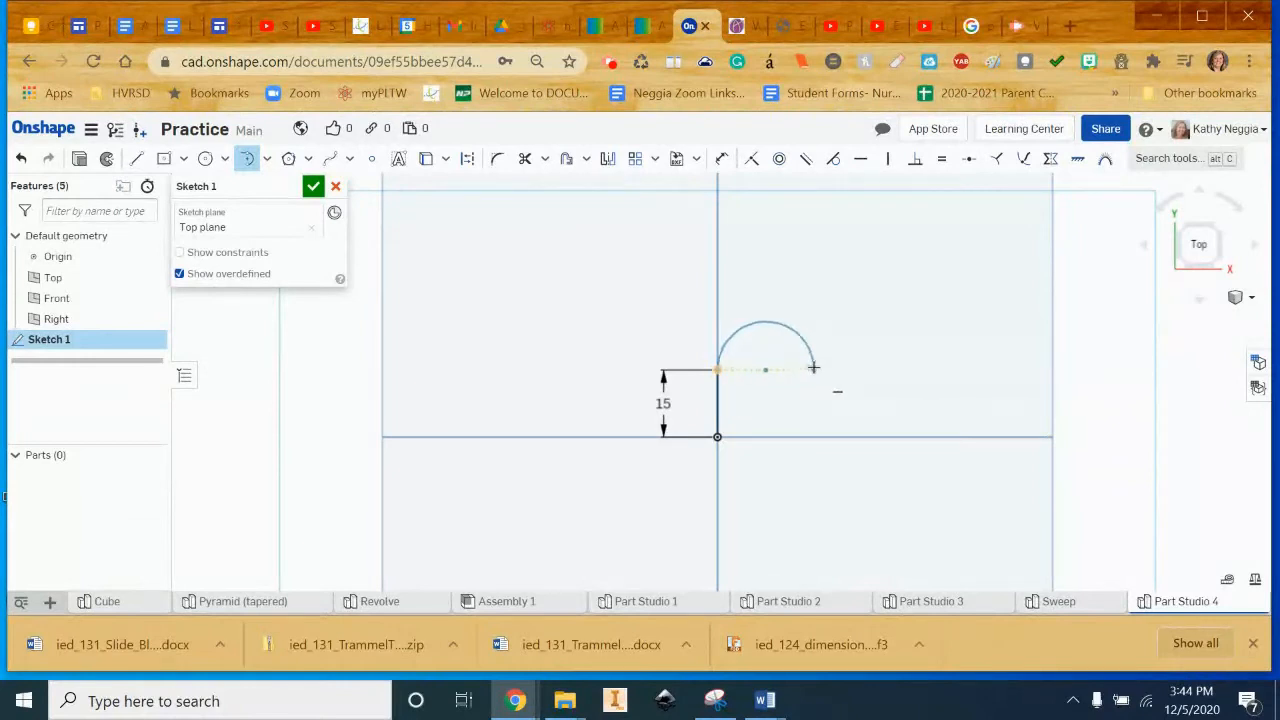
click(816, 368)
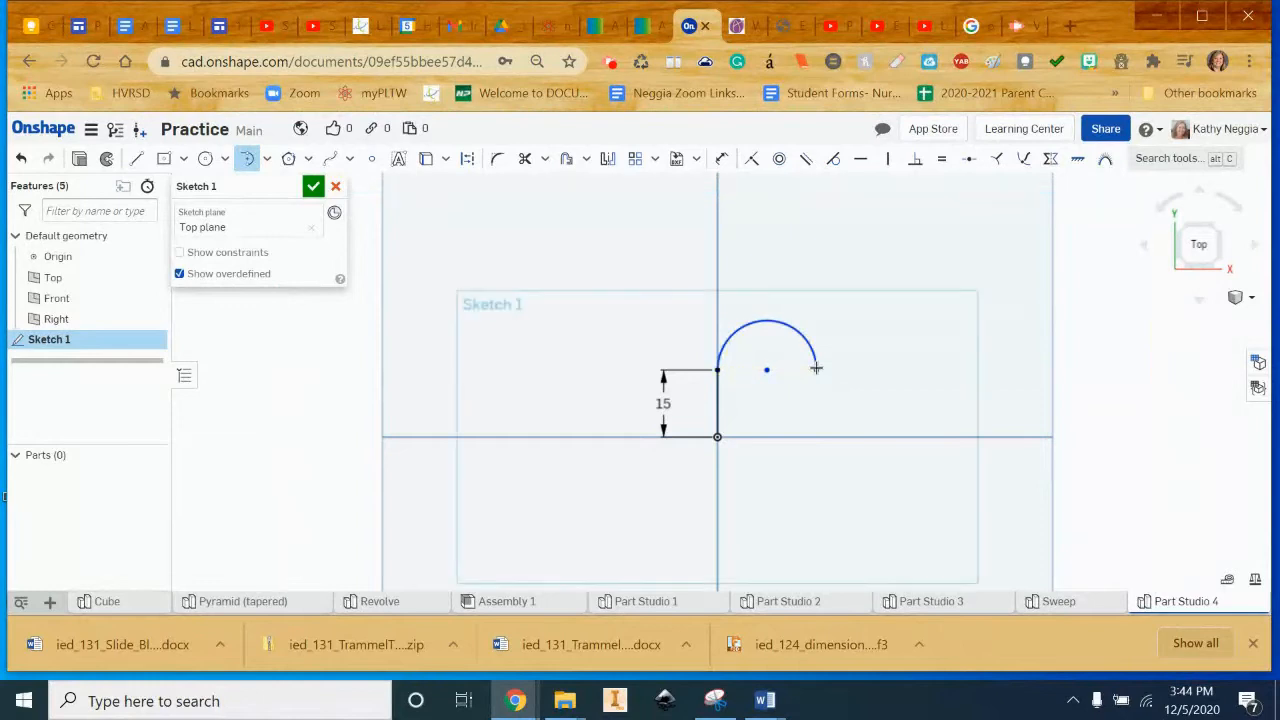
key(Escape)
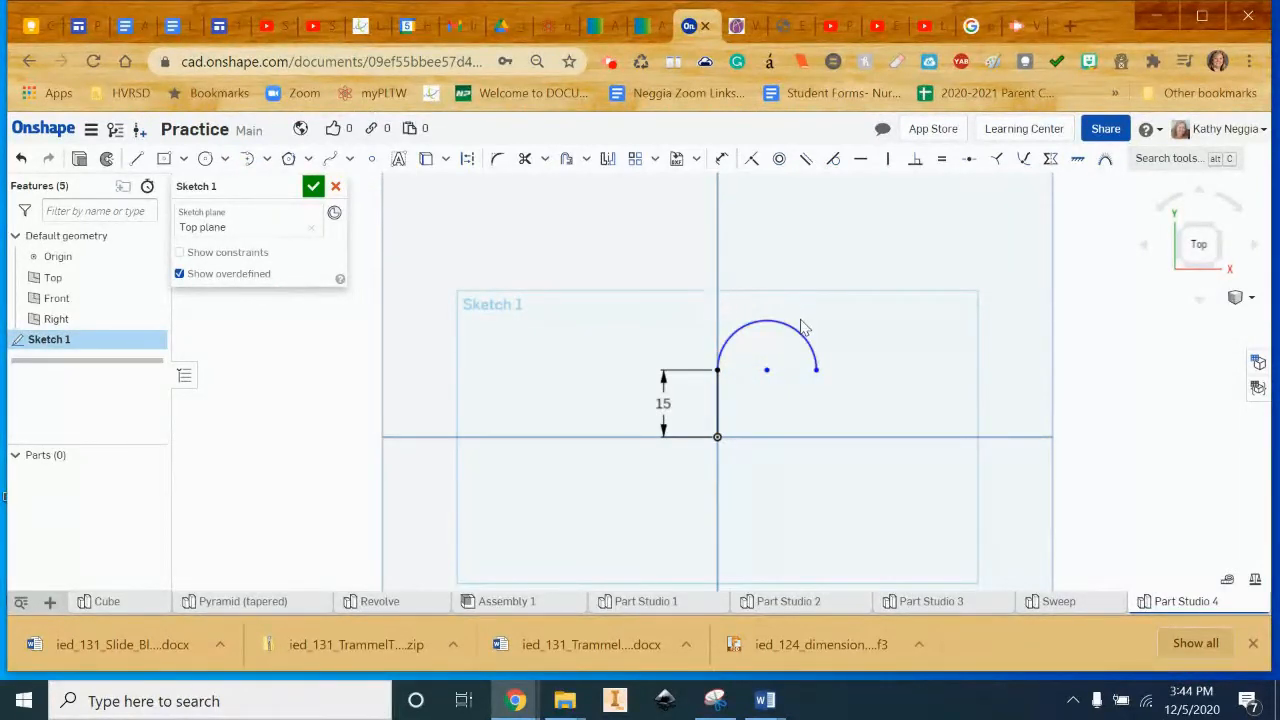
Step: Dimension the tangent arc's radius as 4 mm
key(d)
click(804, 337)
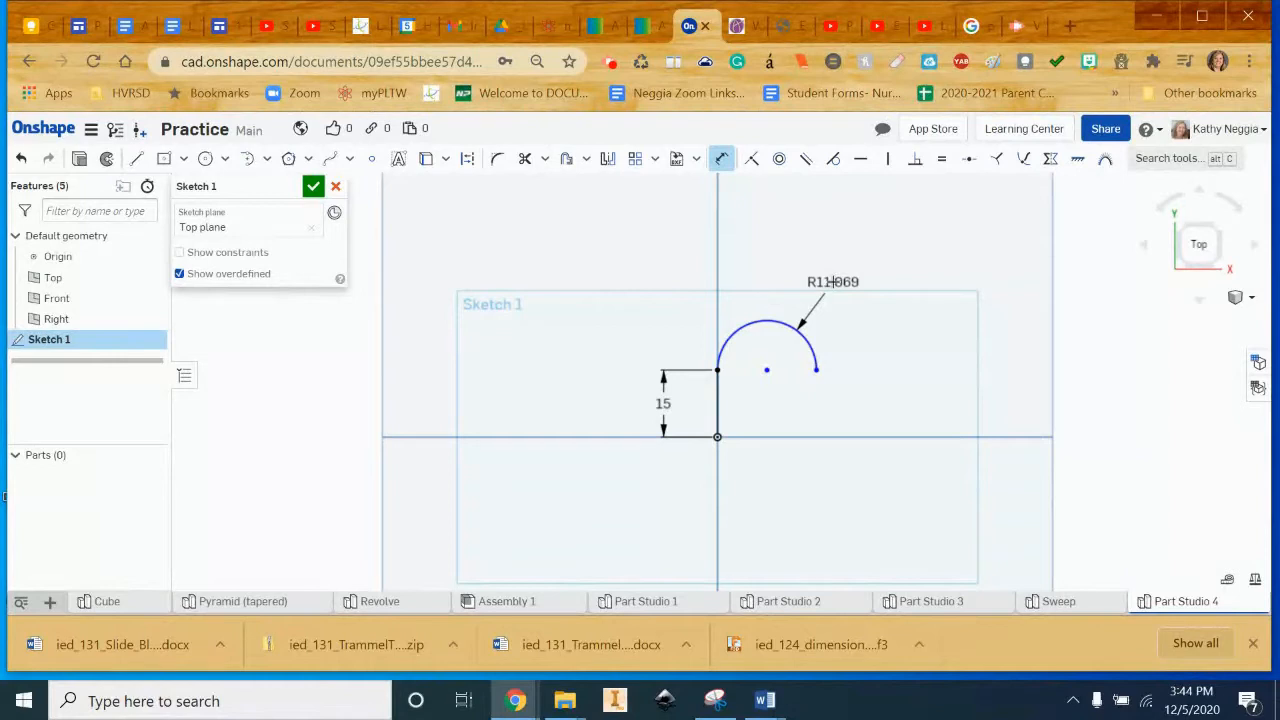
click(832, 282)
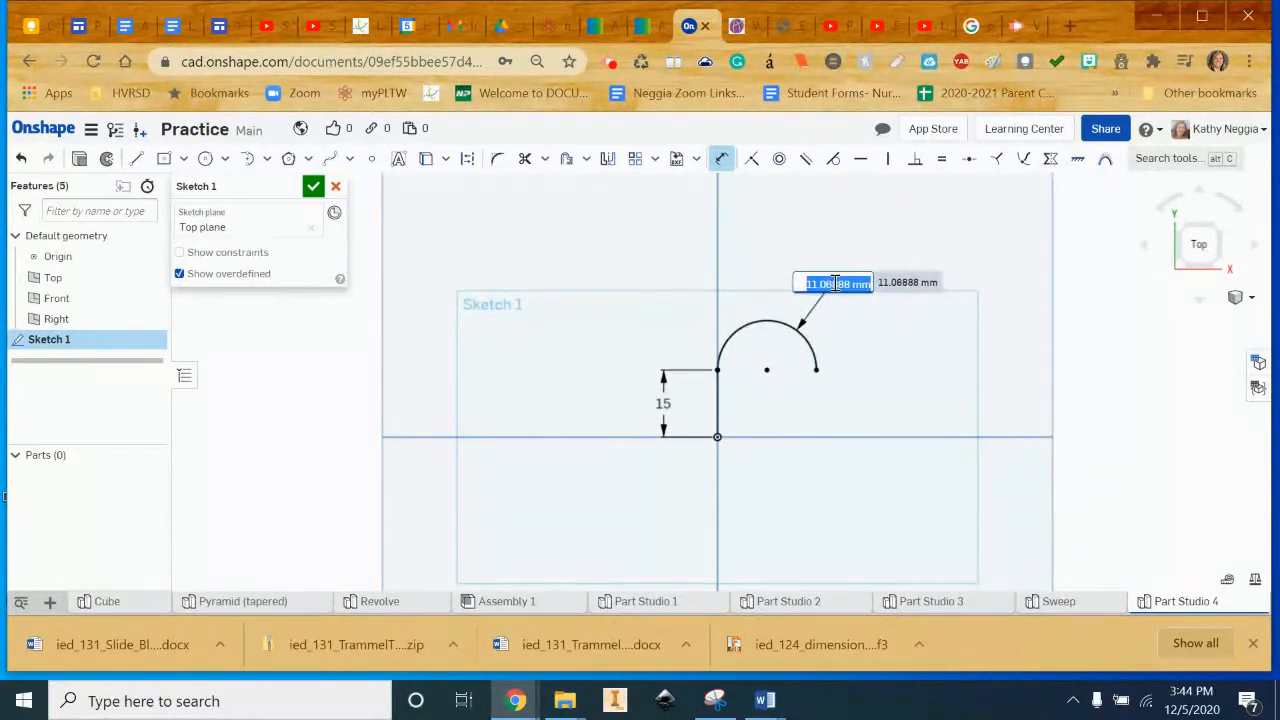
text(4)
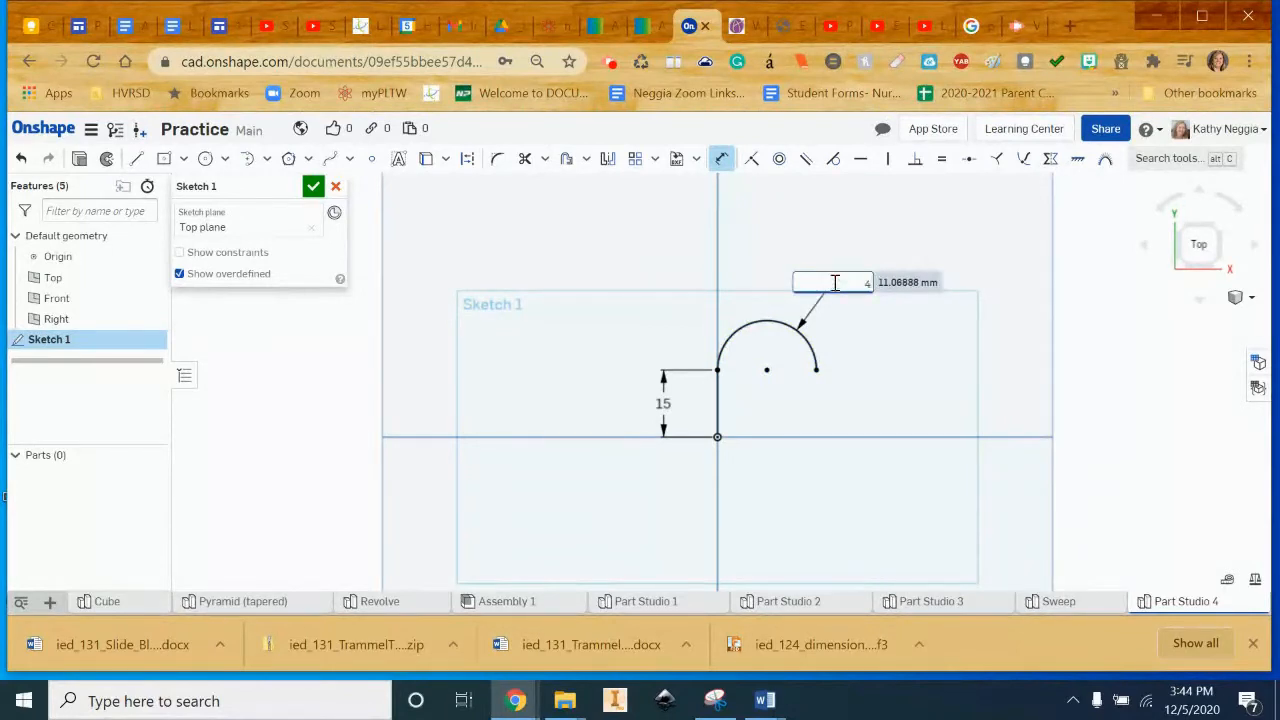
key(Return)
Step: Draw a vertical line 22 mm long downward from the free end of the 4 mm arc
scroll(826, 298, up, 3)
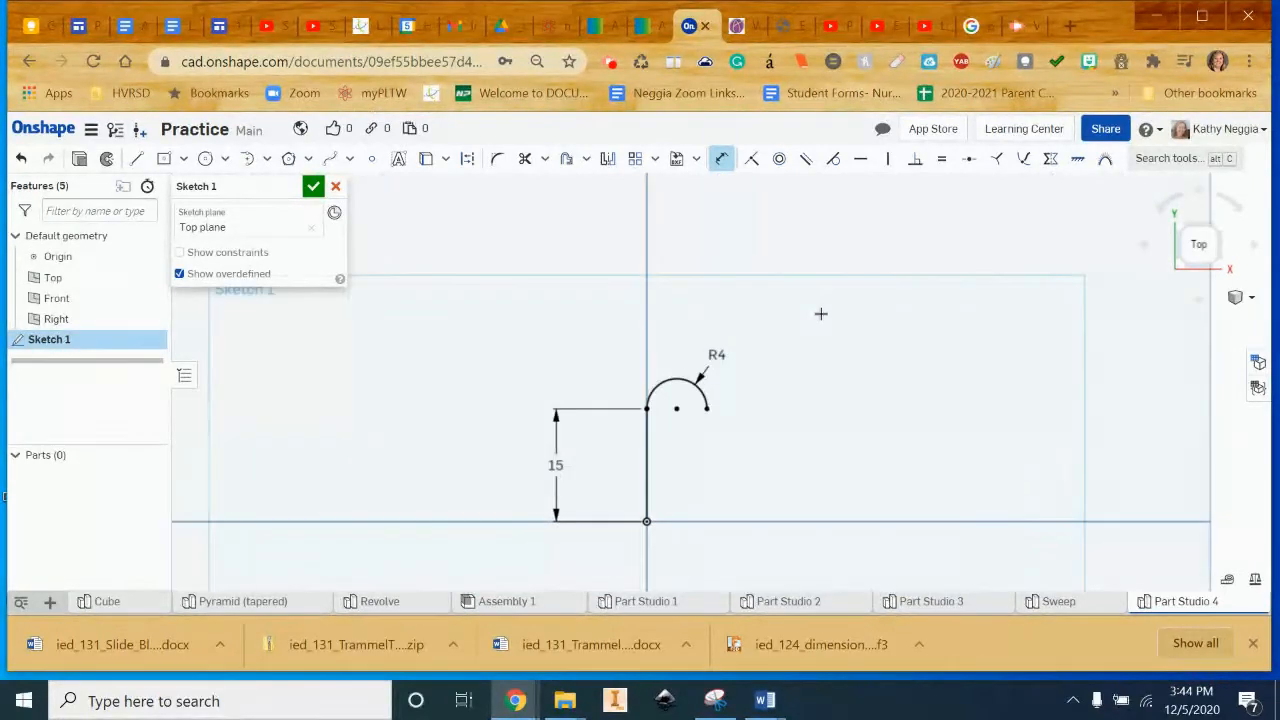
middle_drag(731, 471, 752, 323)
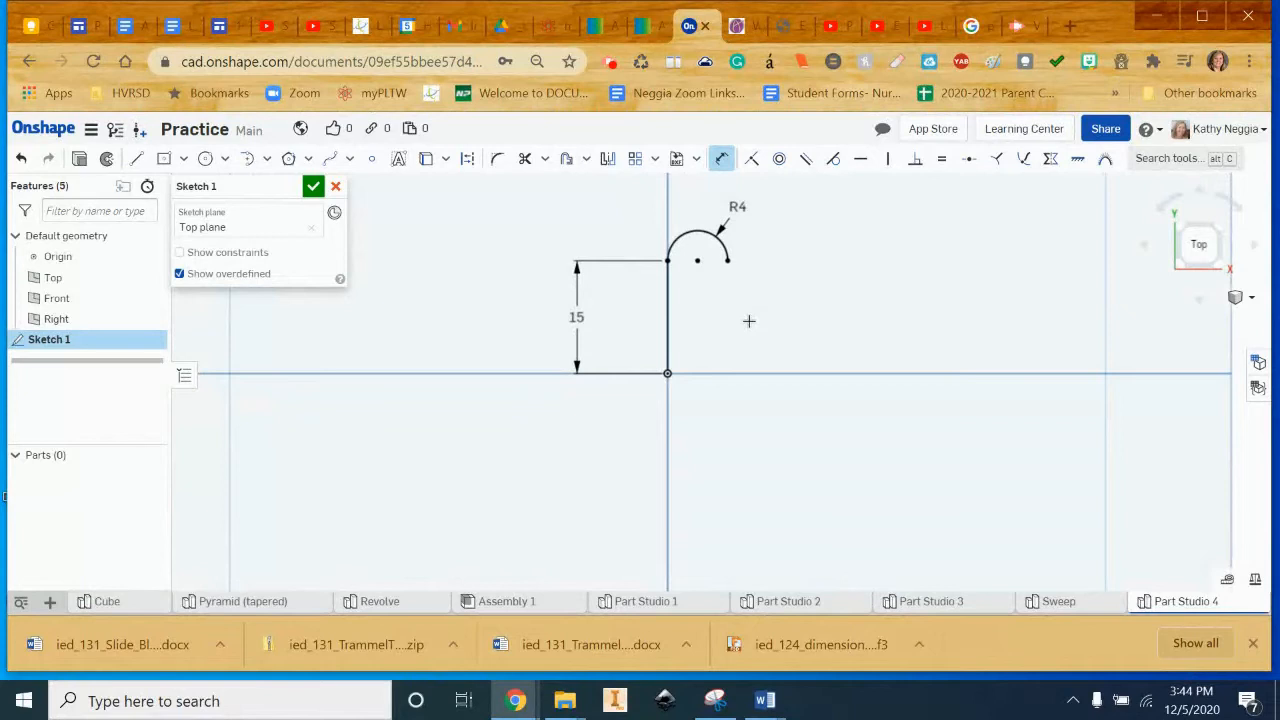
key(l)
click(727, 259)
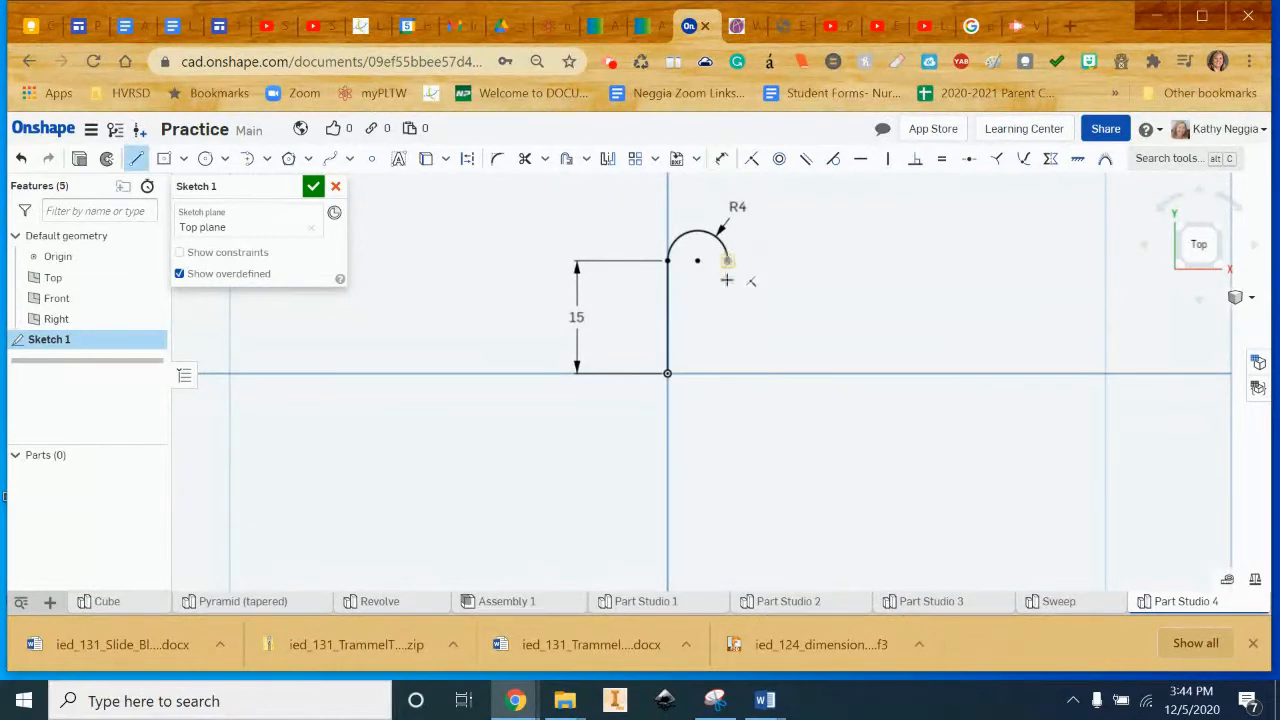
click(731, 492)
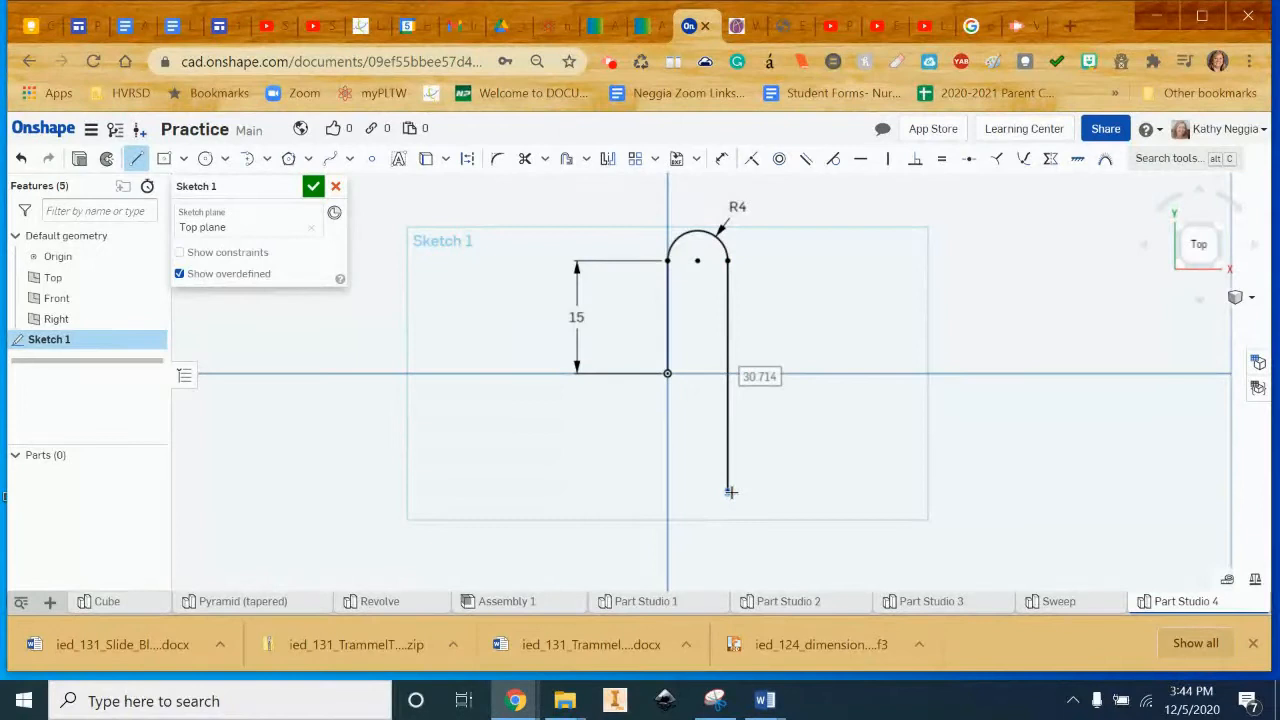
text(22)
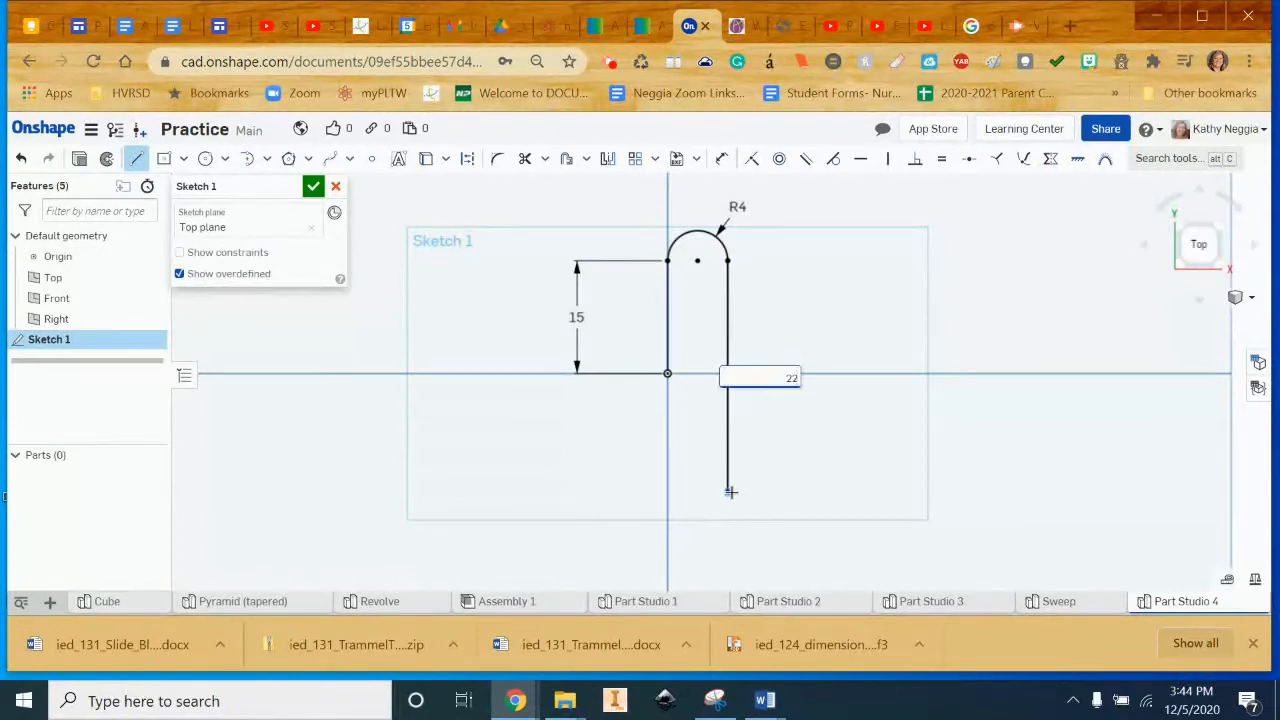
key(Return)
click(727, 425)
key(Escape)
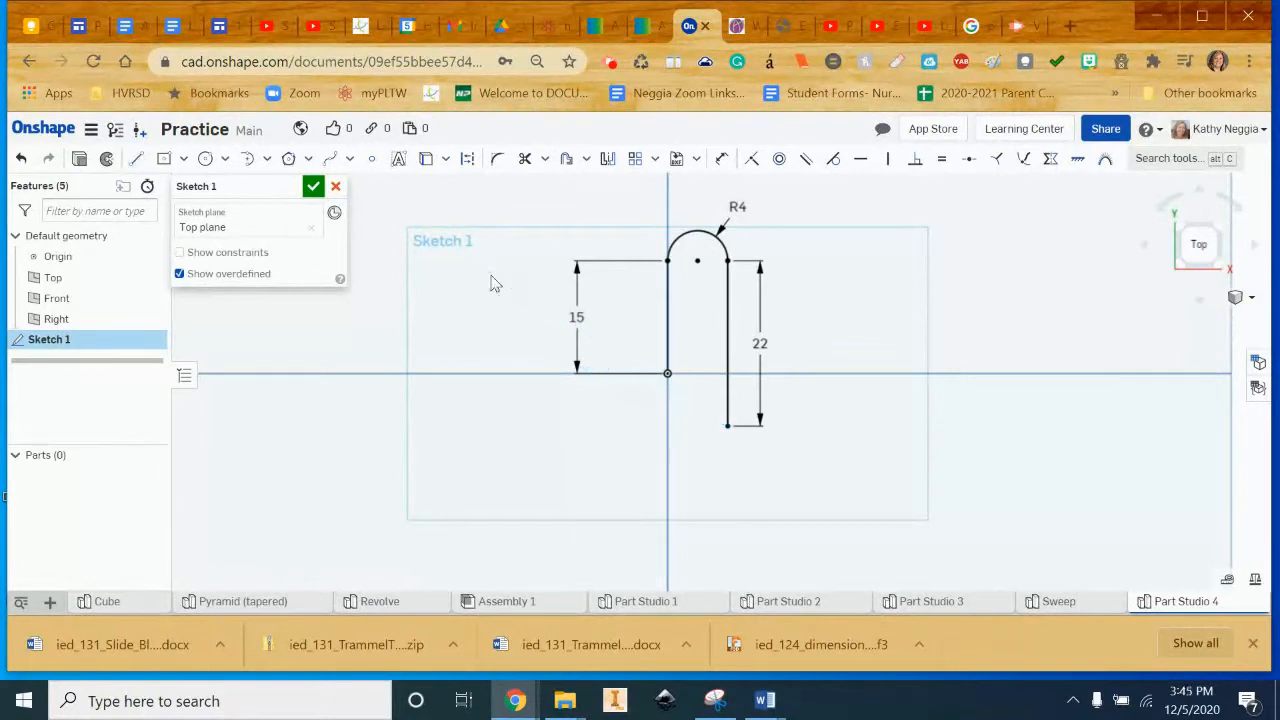
Step: Sketch a tangent semicircular arc of about 6.7 mm radius from the 22 mm line's lower end, curving back to the left
click(267, 163)
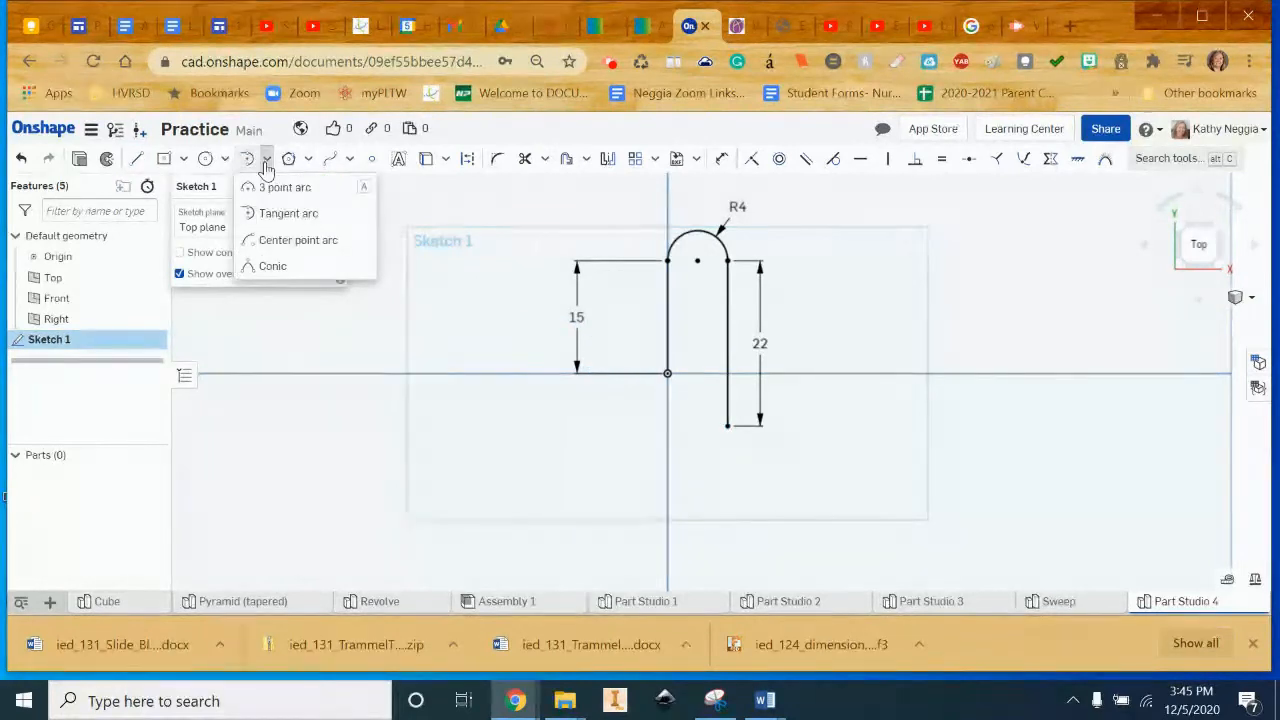
click(293, 212)
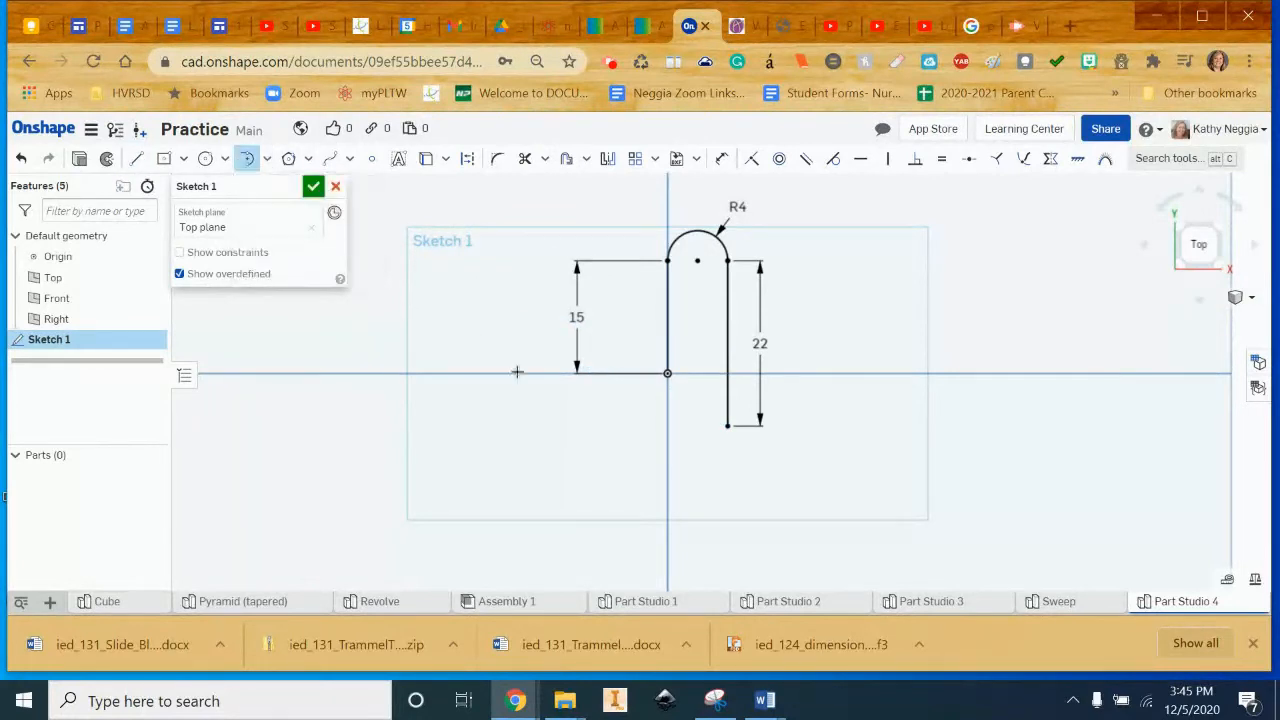
click(729, 424)
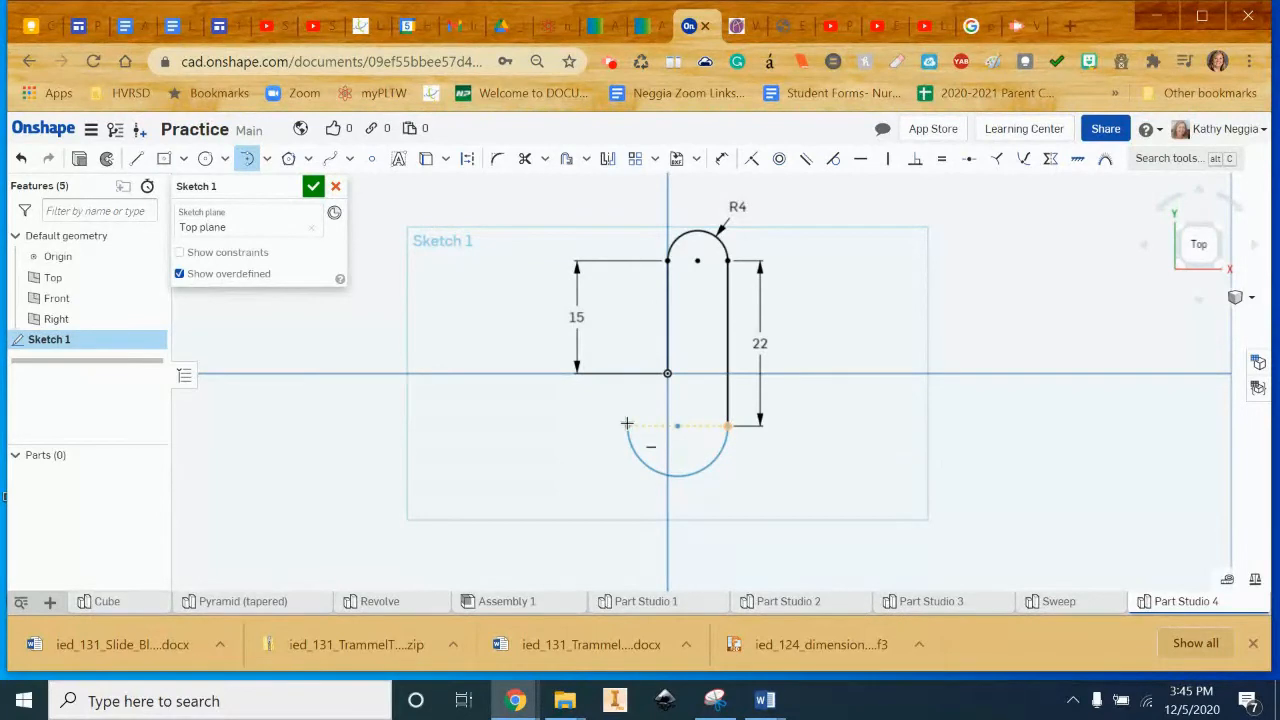
click(627, 424)
key(Escape)
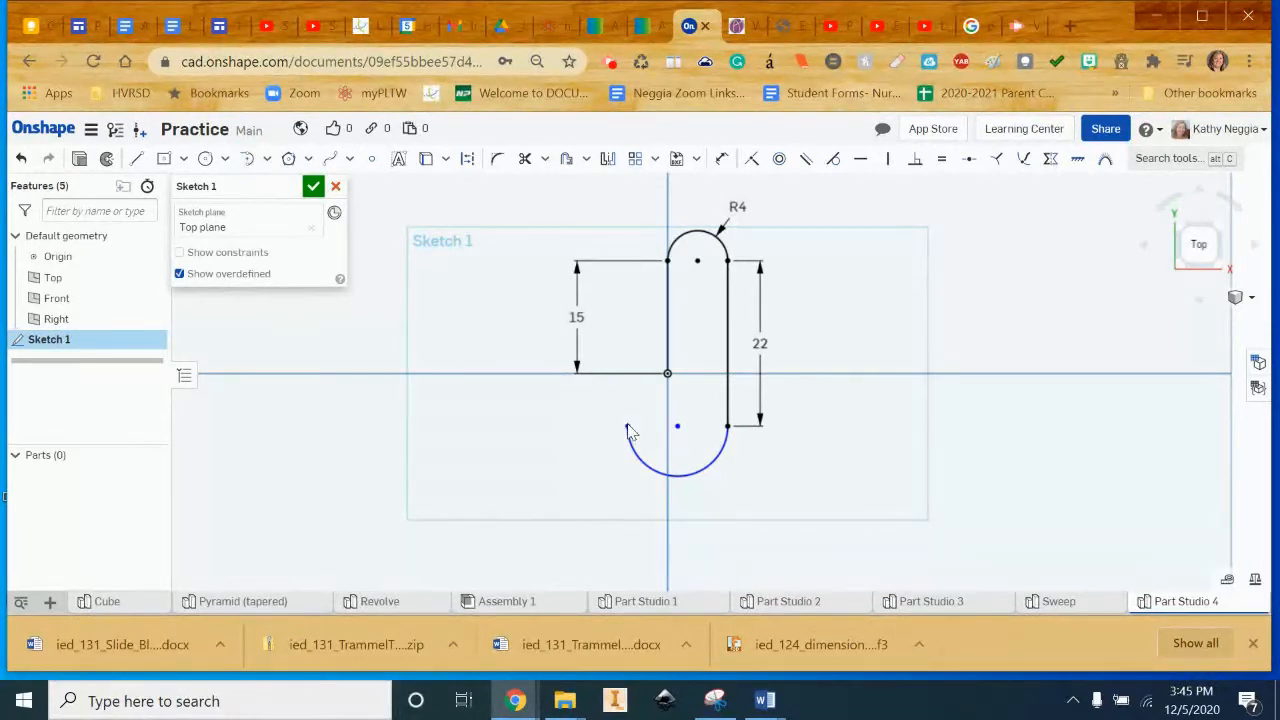
Step: Dimension the lower tangent arc's radius as 4.5 mm
key(d)
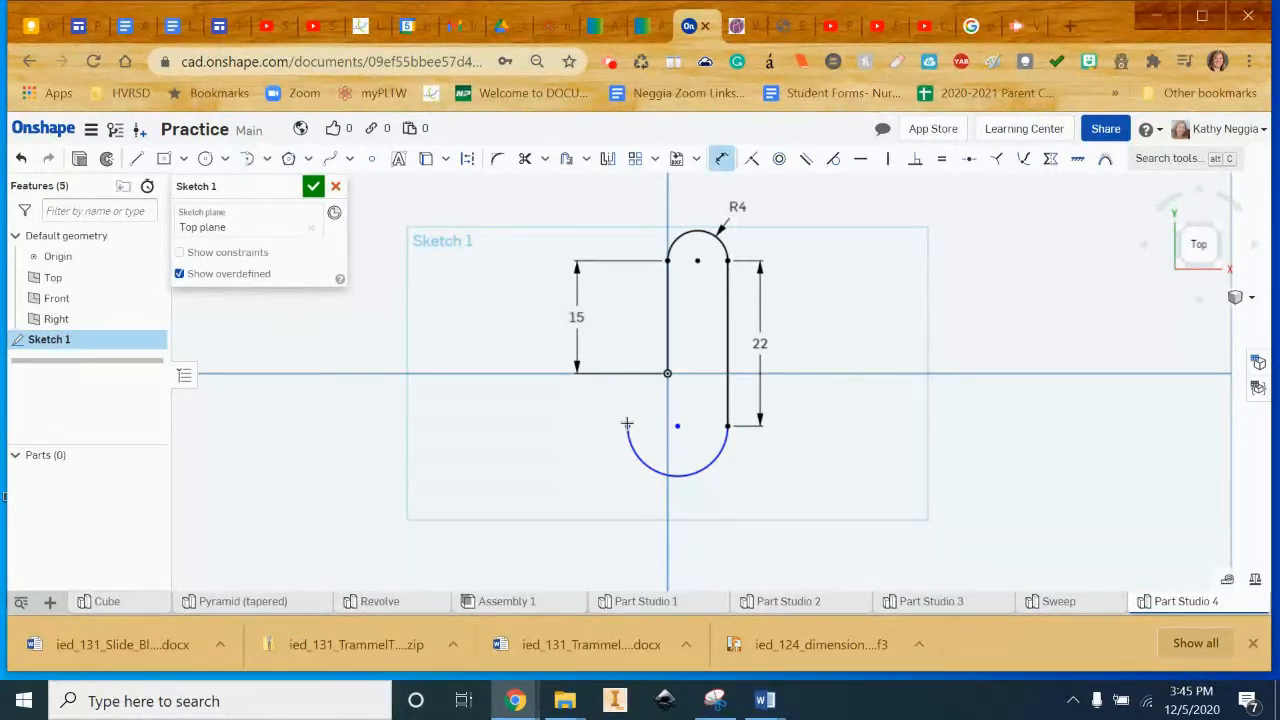
click(679, 477)
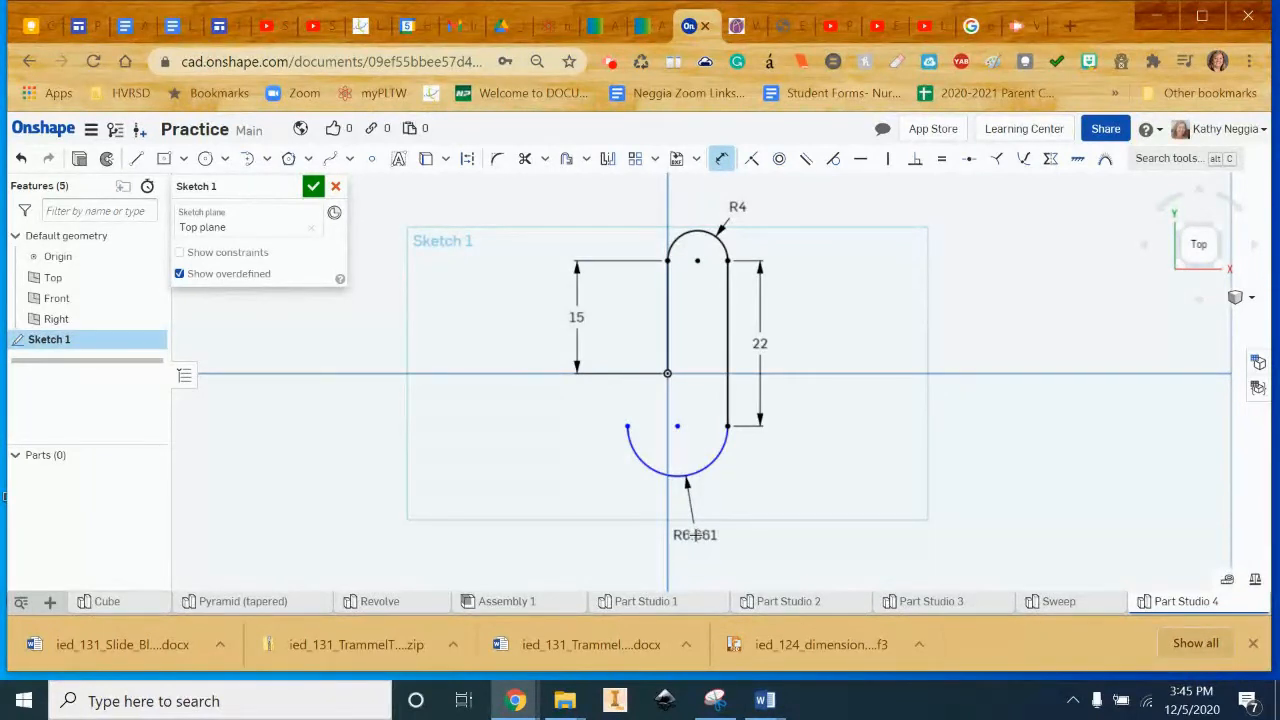
click(695, 535)
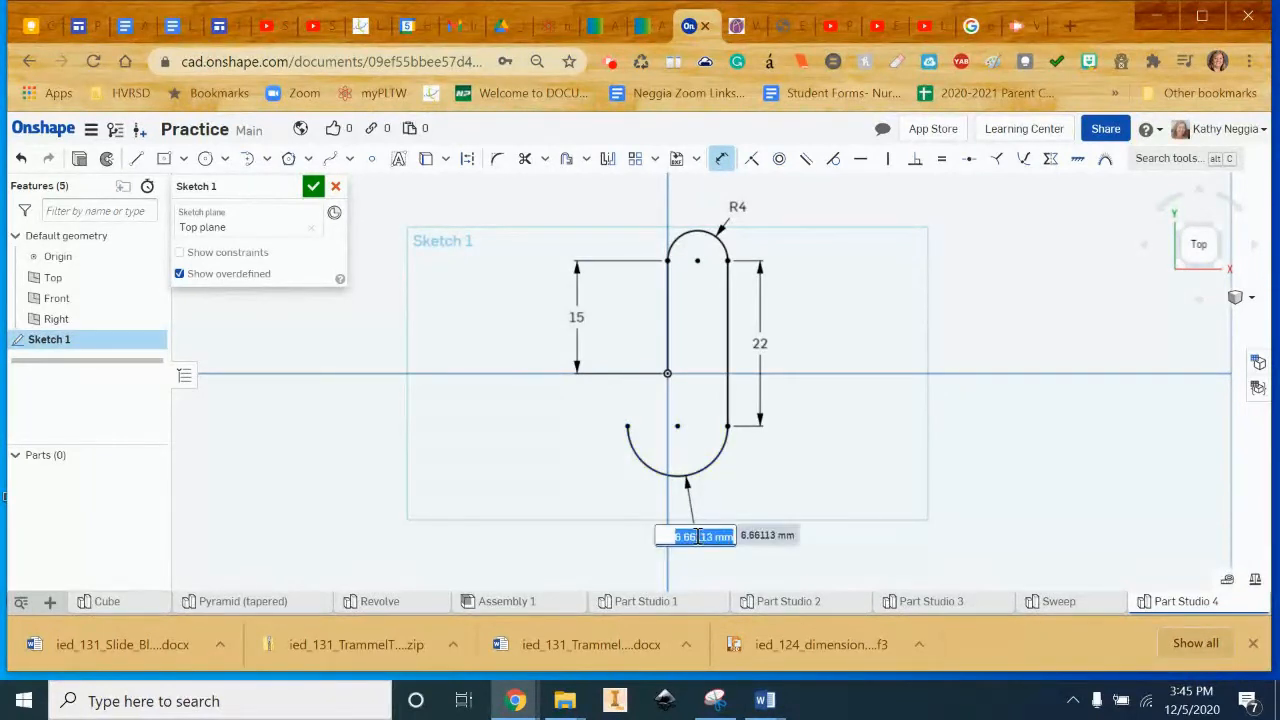
text(4)
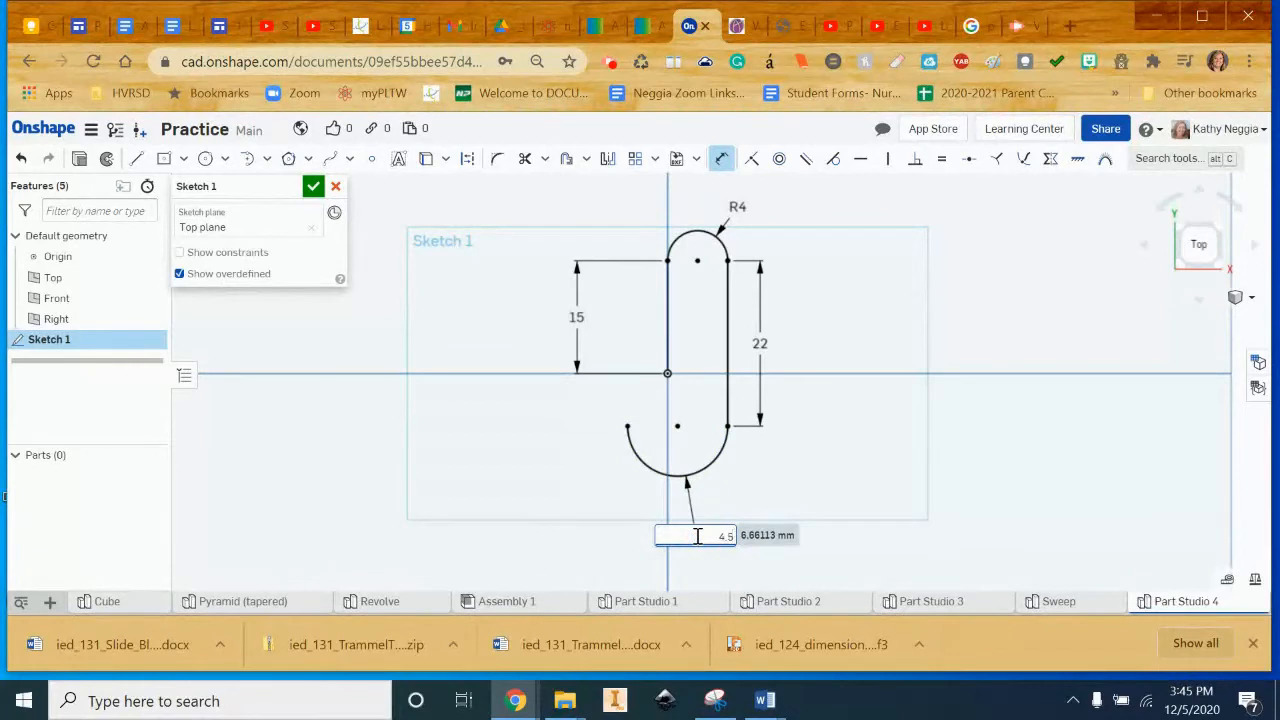
text(.5)
key(Return)
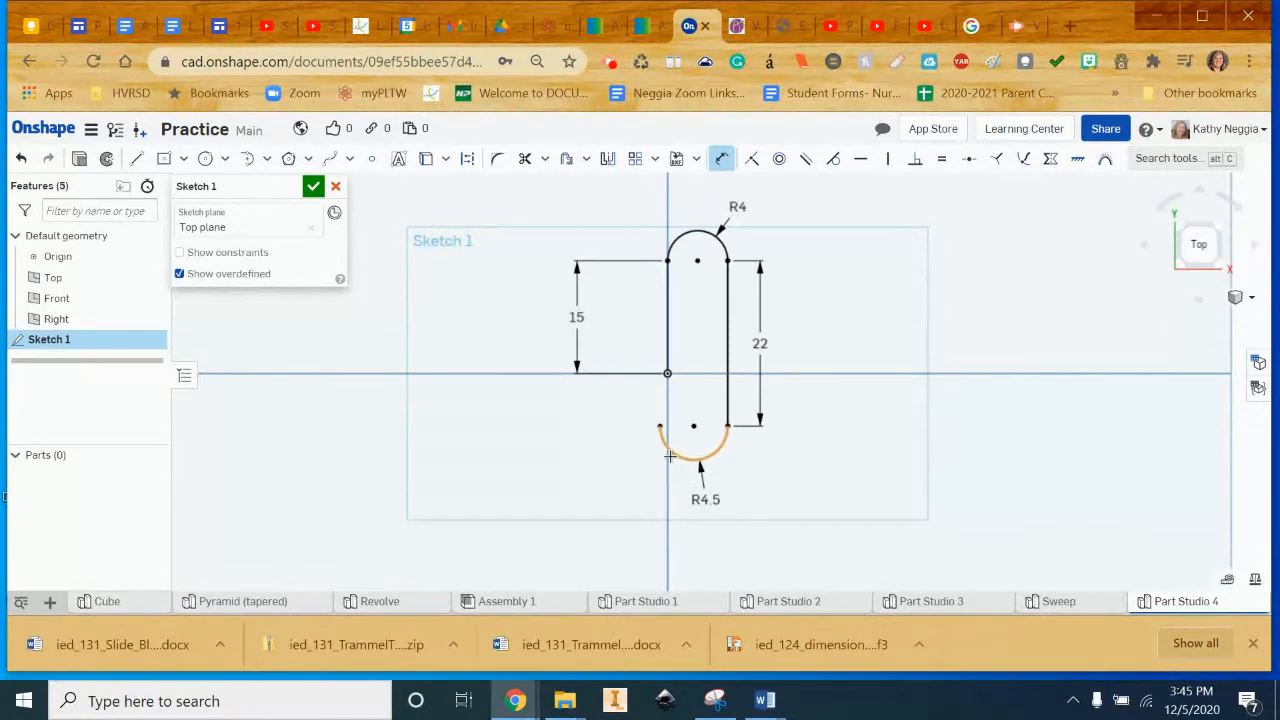
Step: Draw a vertical line 31 mm long upward from the free left end of the 4.5 mm arc
key(l)
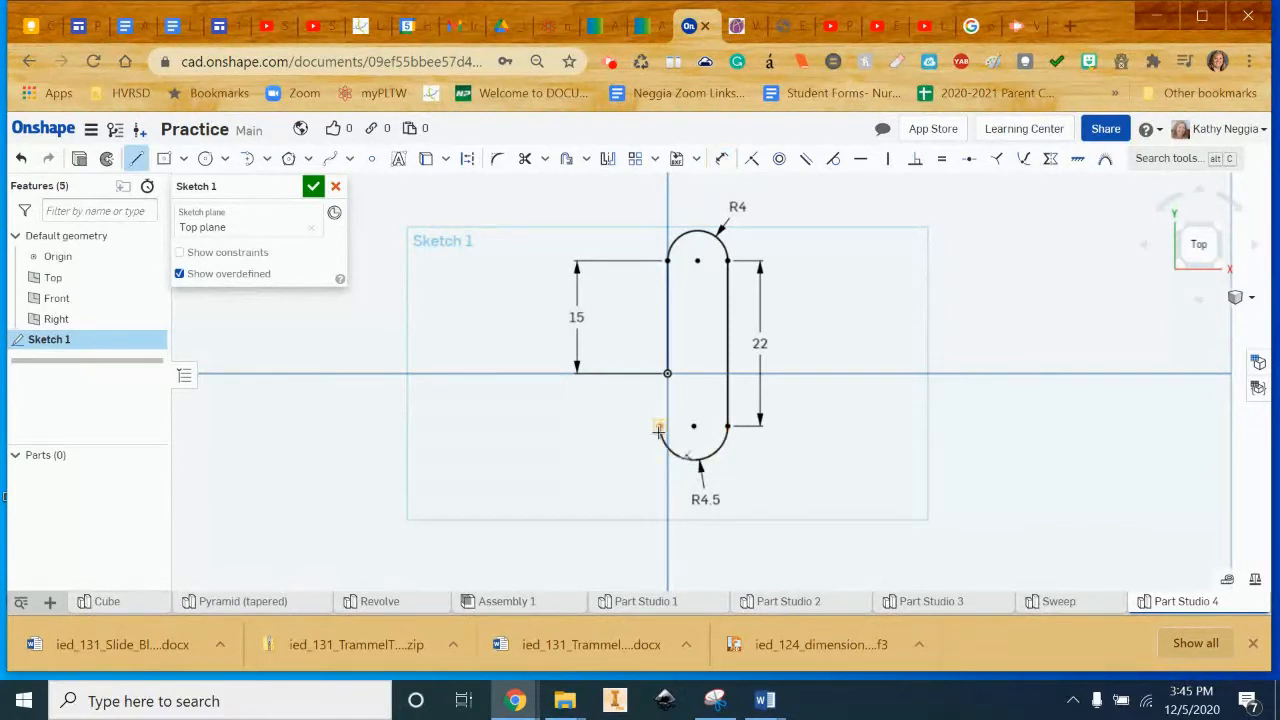
click(659, 428)
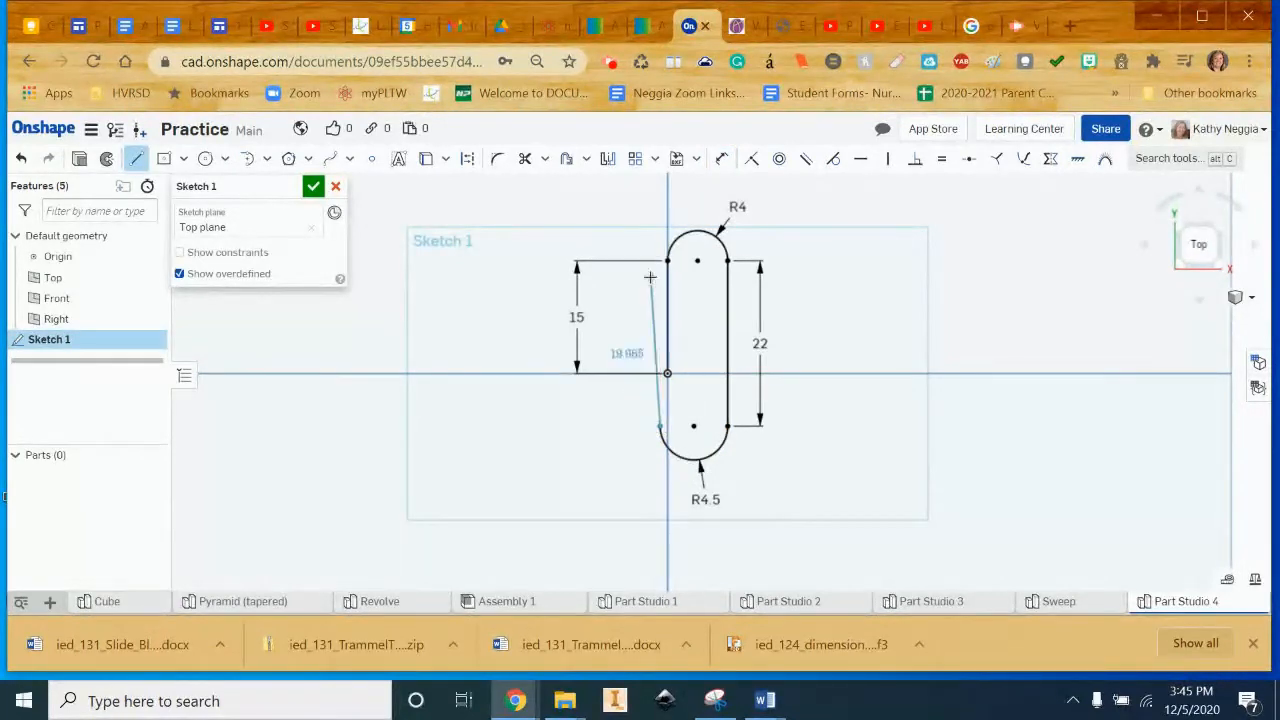
click(659, 207)
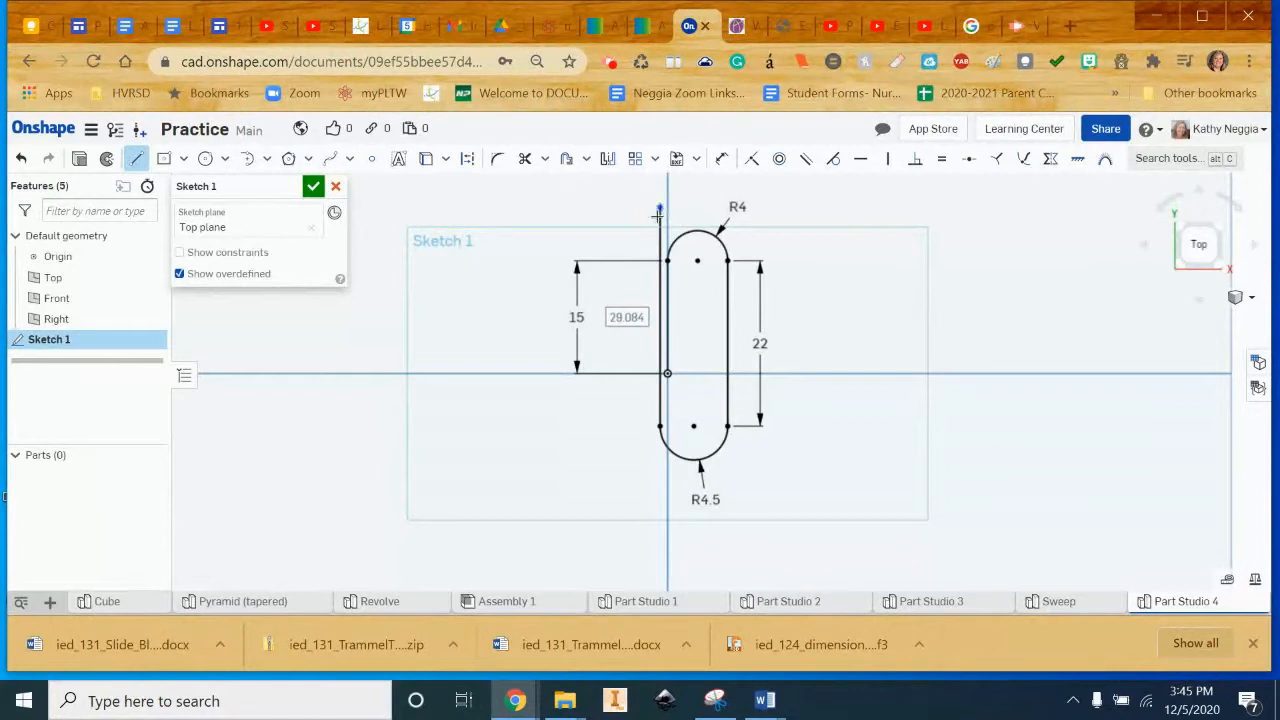
text(31)
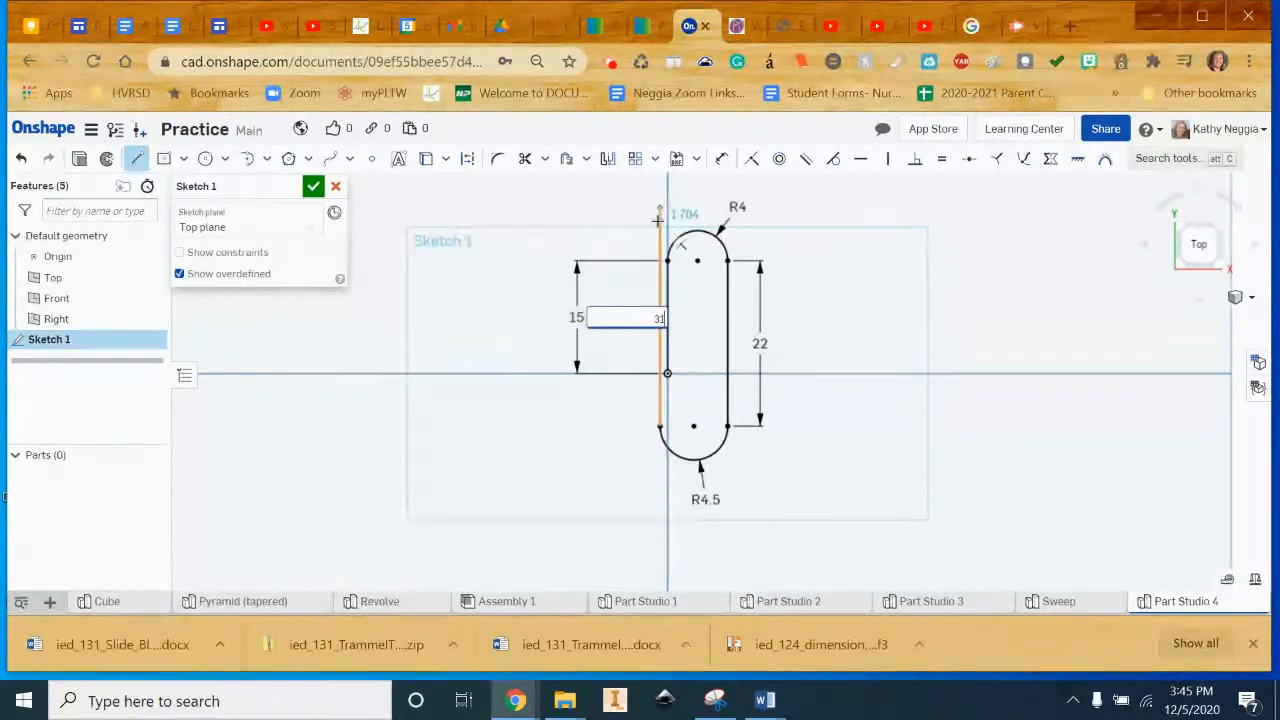
key(Return)
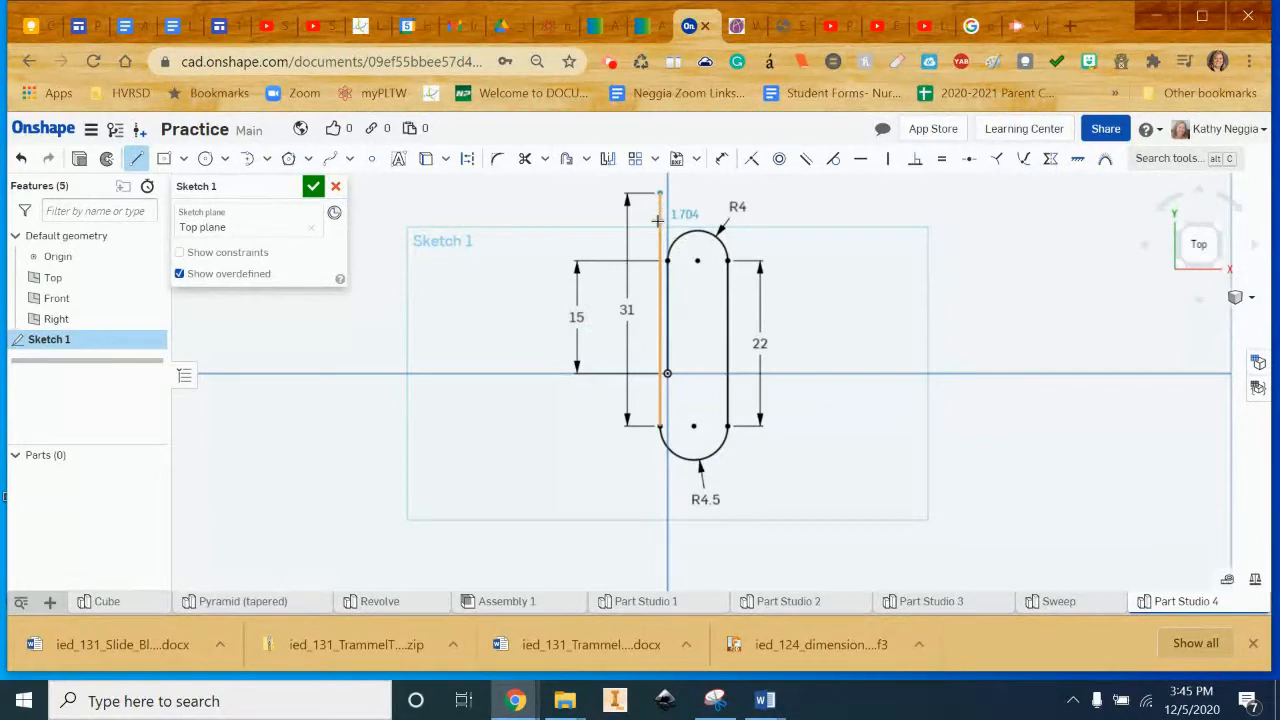
key(Escape)
Step: Sketch a tangent semicircular arc of about 6.6 mm radius from the 31 mm line's upper end, curving over to the right
scroll(766, 343, up, 2)
middle_drag(766, 343, 766, 430)
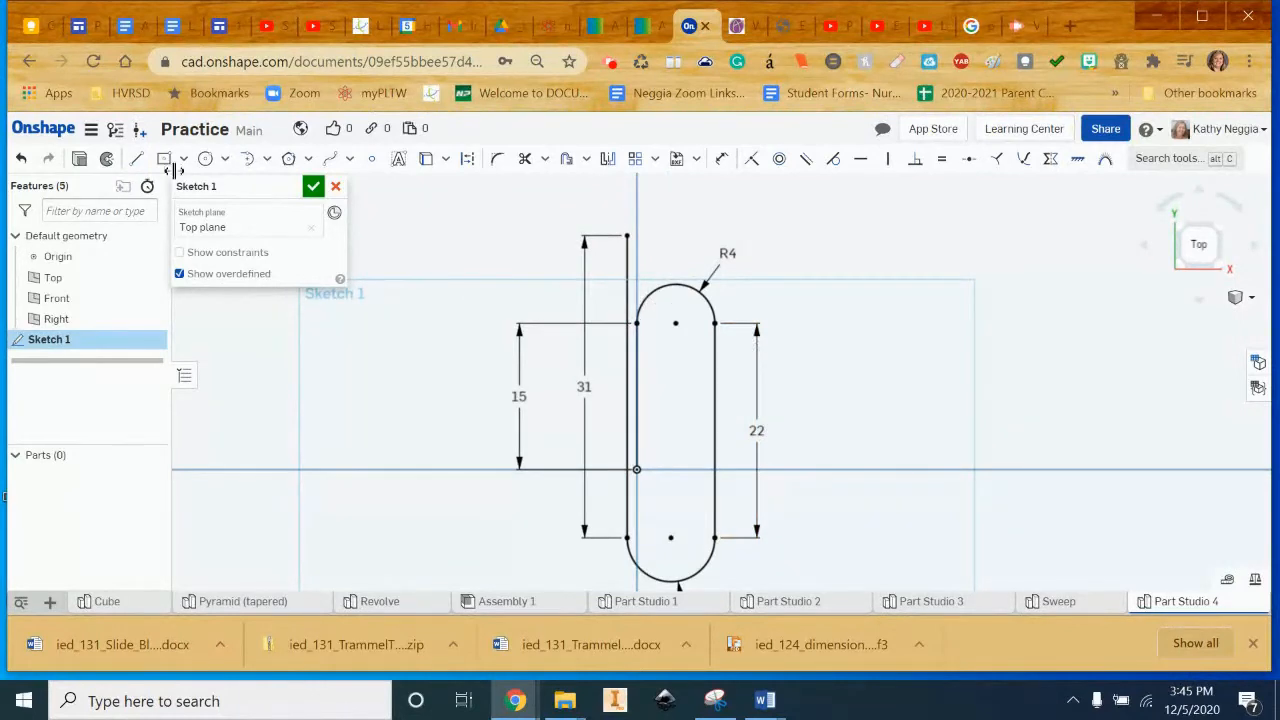
click(267, 159)
click(289, 214)
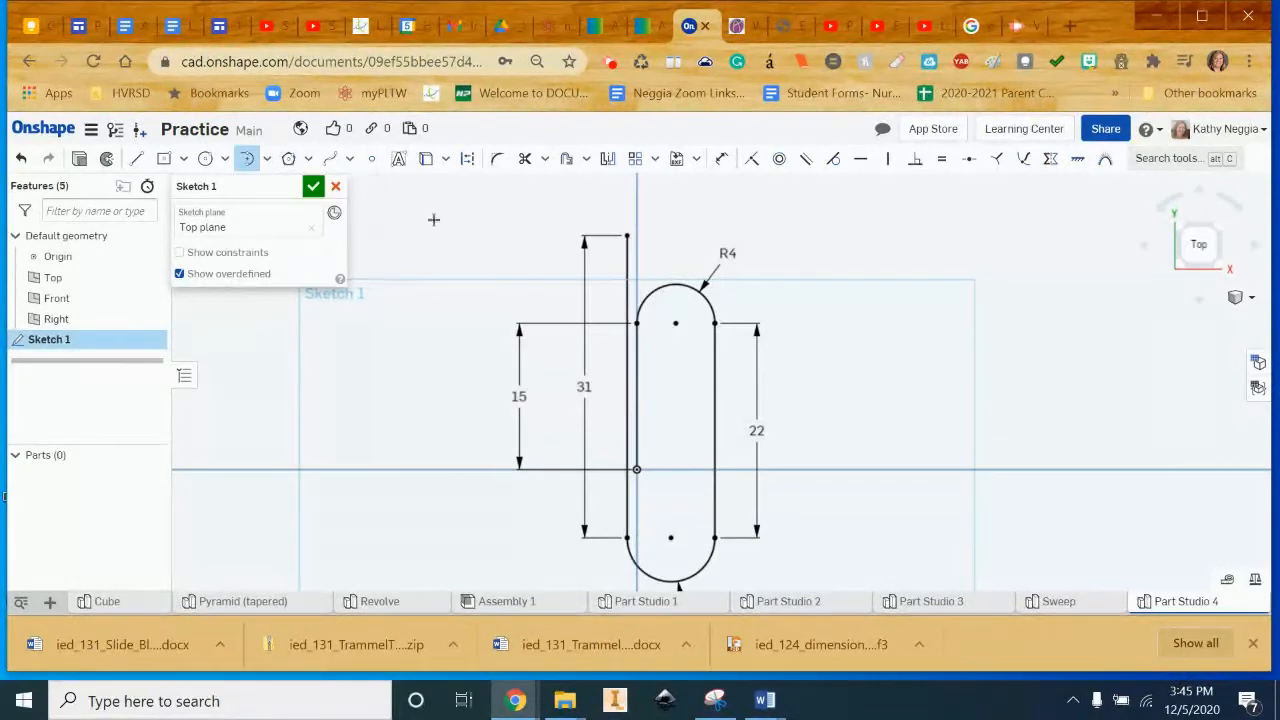
click(628, 236)
click(755, 242)
key(Escape)
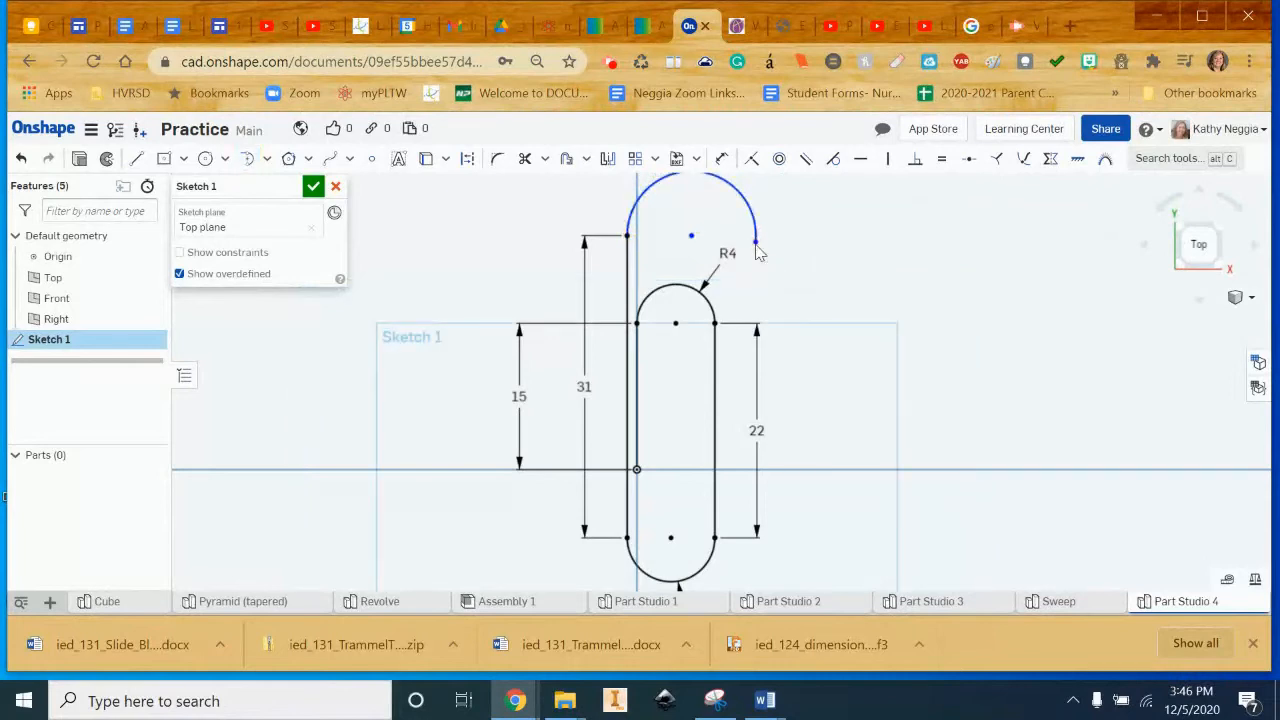
Step: Move the 22 mm and 15 mm dimensions inside the inner loop of the clip
drag(755, 429, 696, 428)
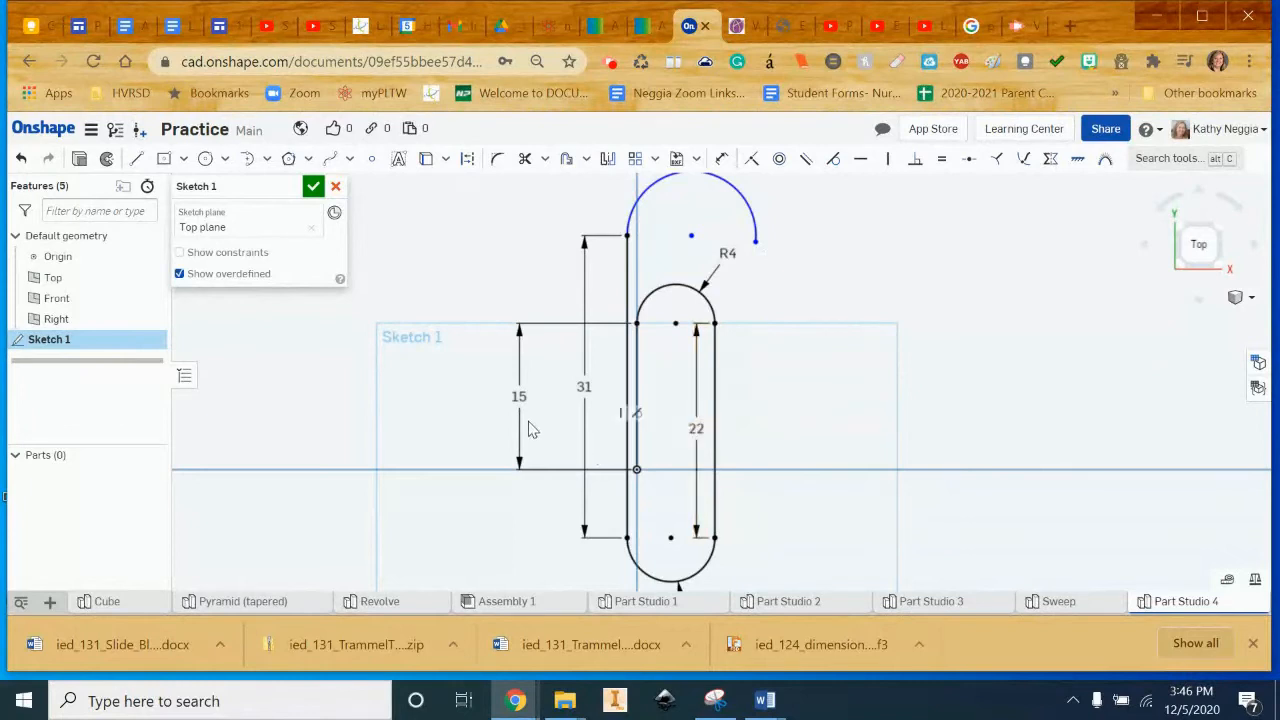
drag(516, 400, 659, 420)
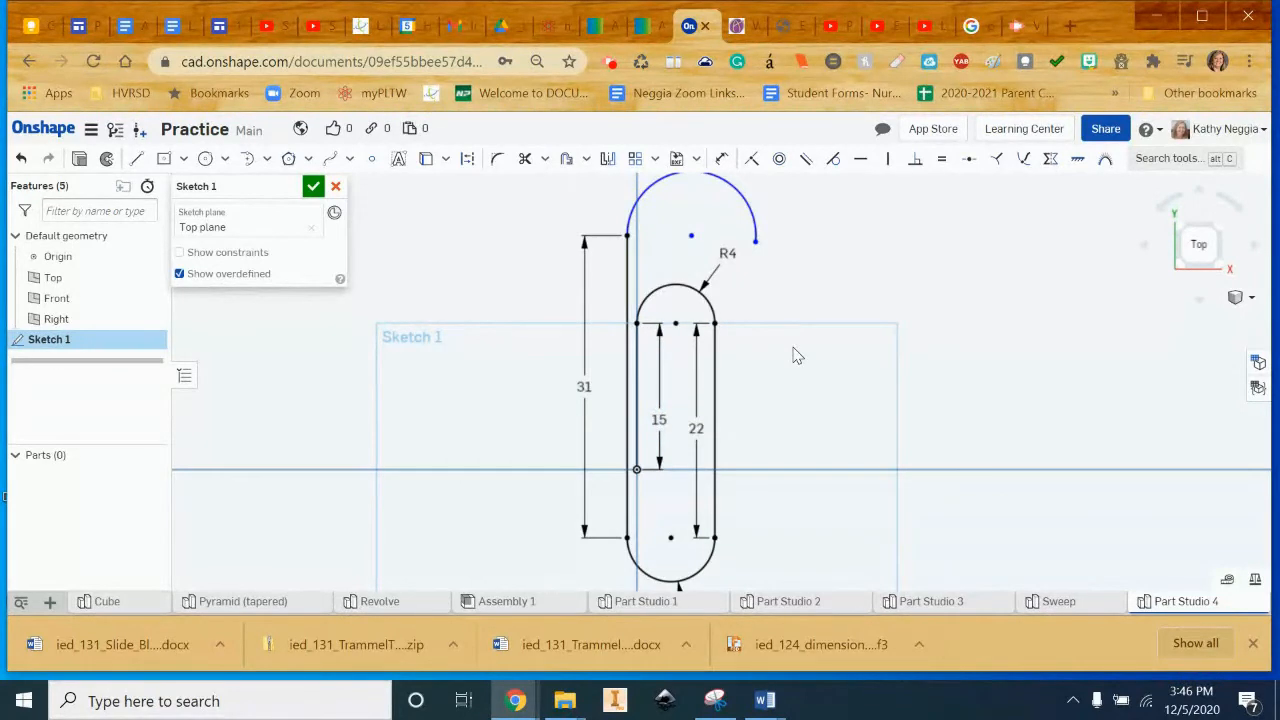
Step: Dimension the radius of the outer upper arc as 5 mm
middle_drag(829, 320, 829, 341)
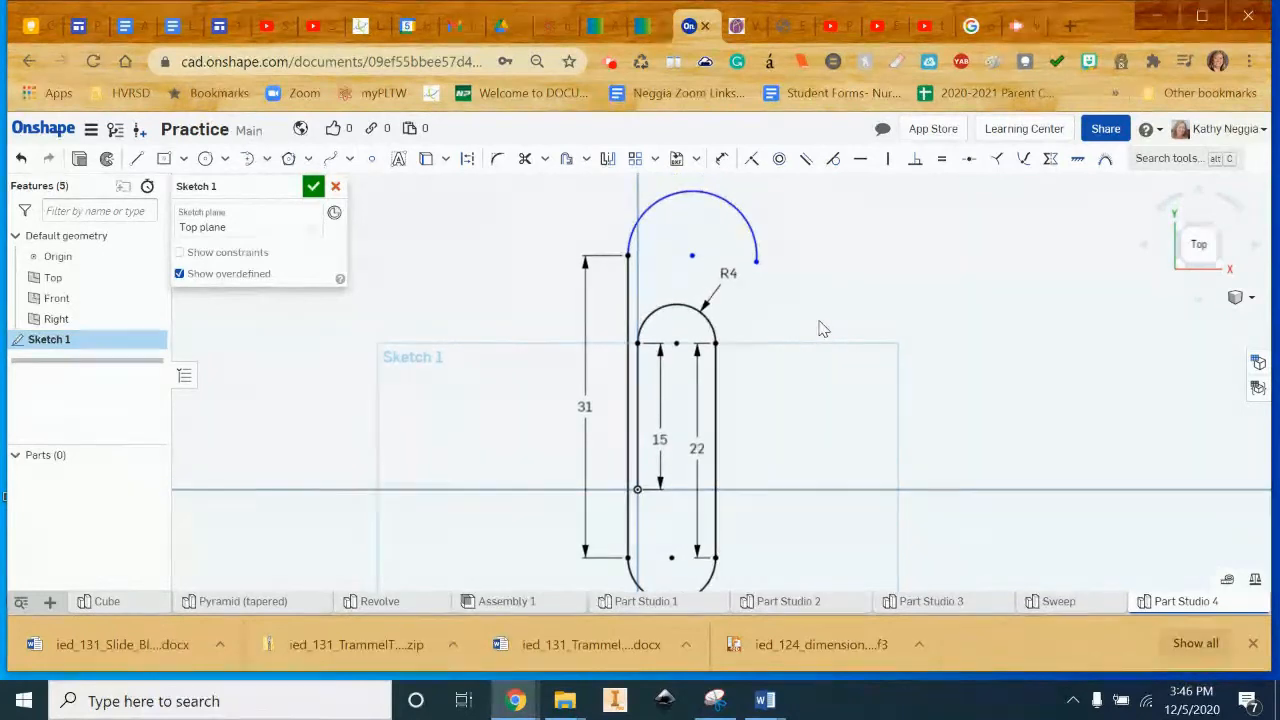
click(722, 160)
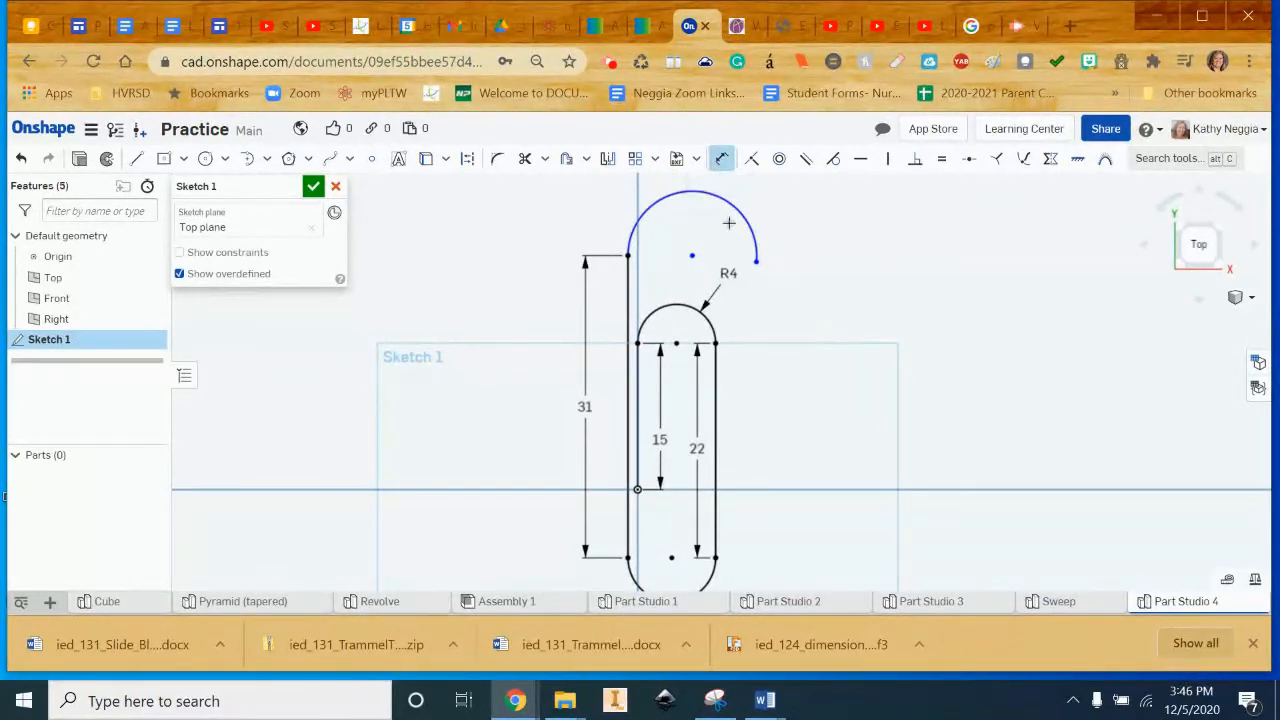
click(745, 211)
click(797, 202)
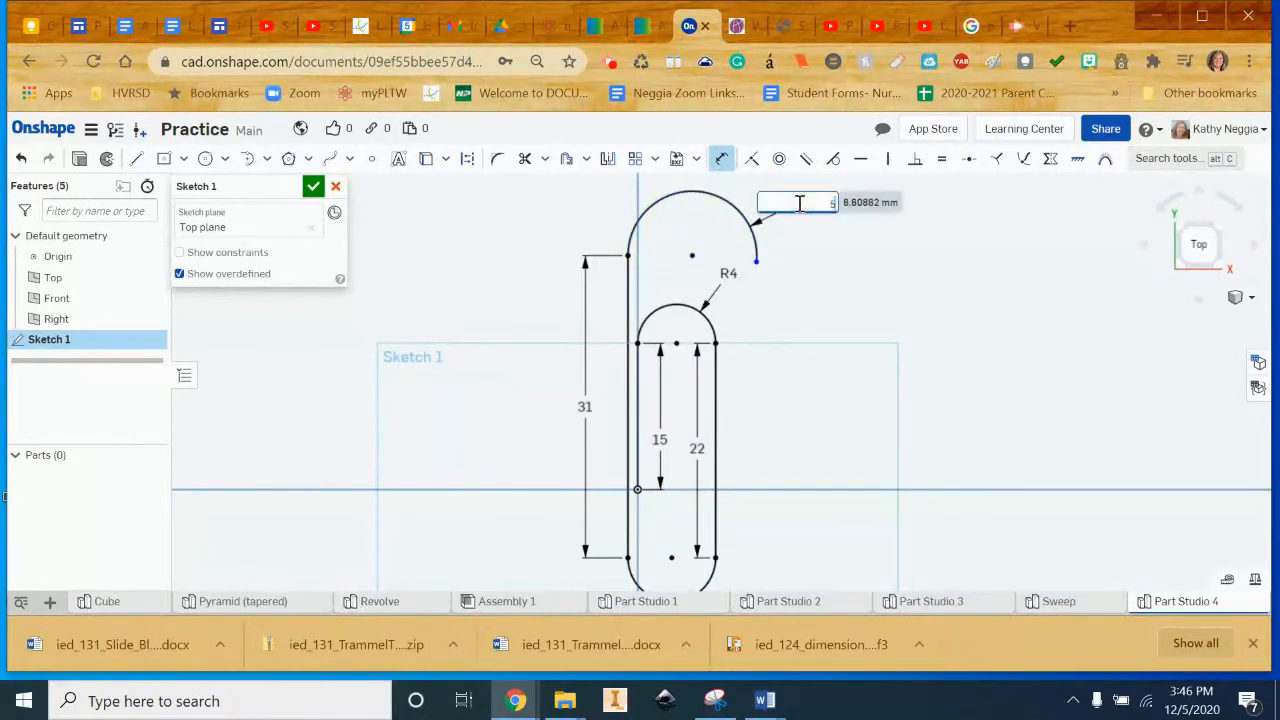
key(Return)
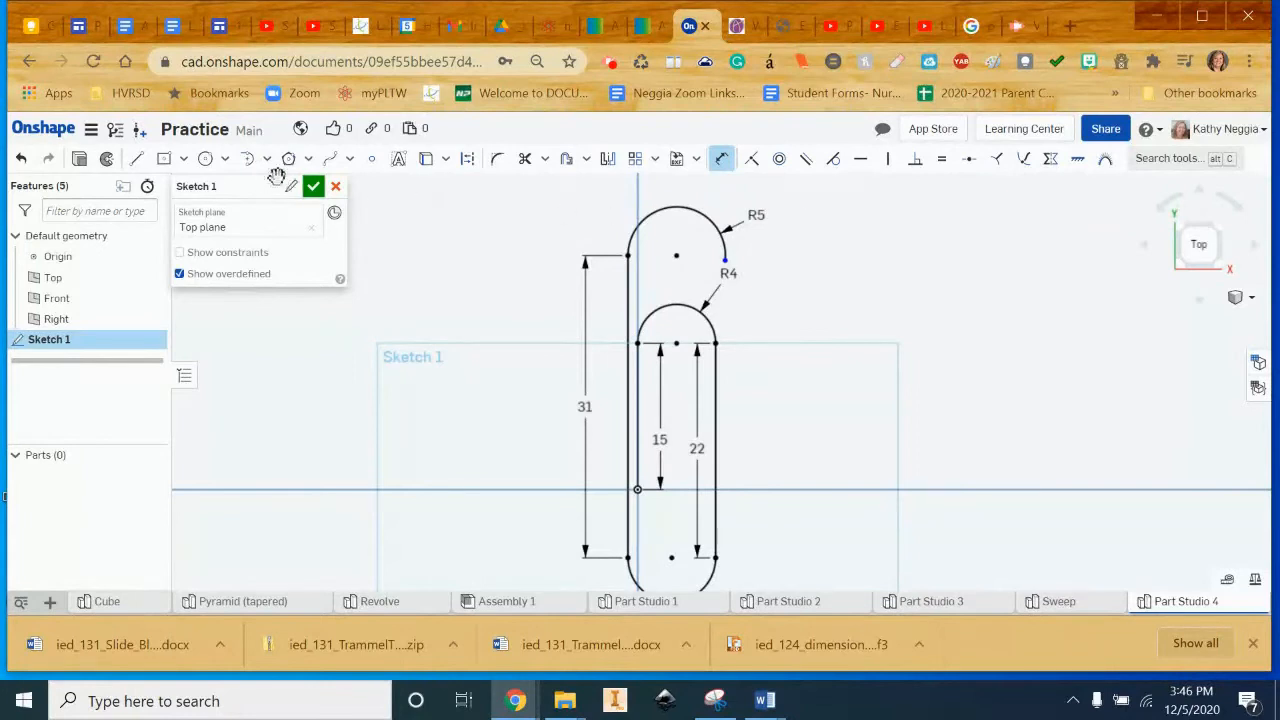
Step: Draw a vertical line 24 mm long downward from the 5 mm arc's free end, and move the R4 dimension between the two upper arcs
click(138, 162)
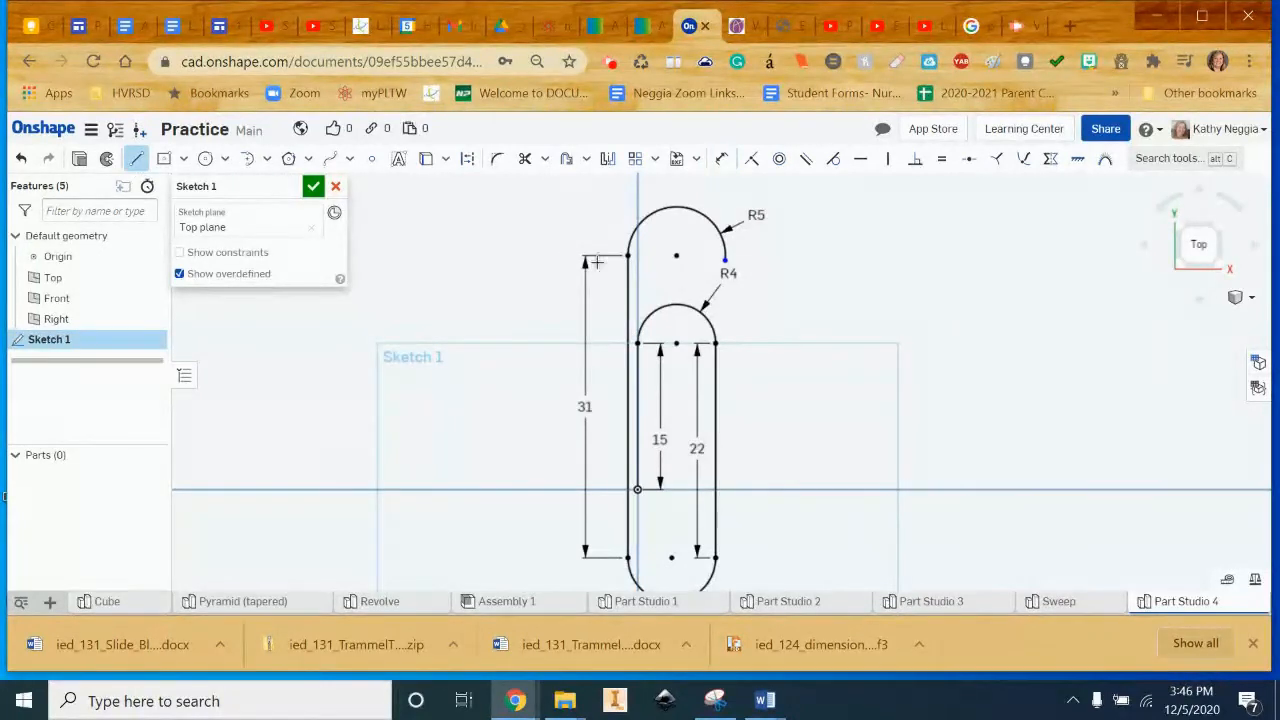
click(725, 260)
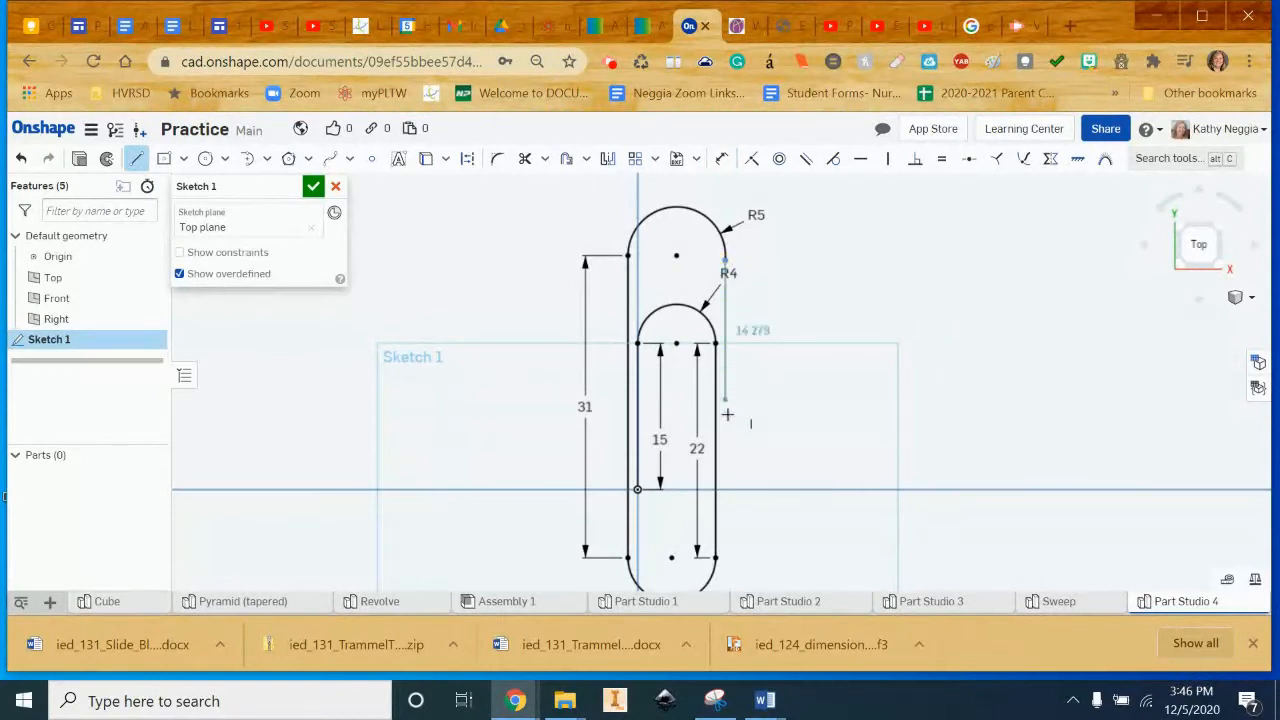
click(728, 491)
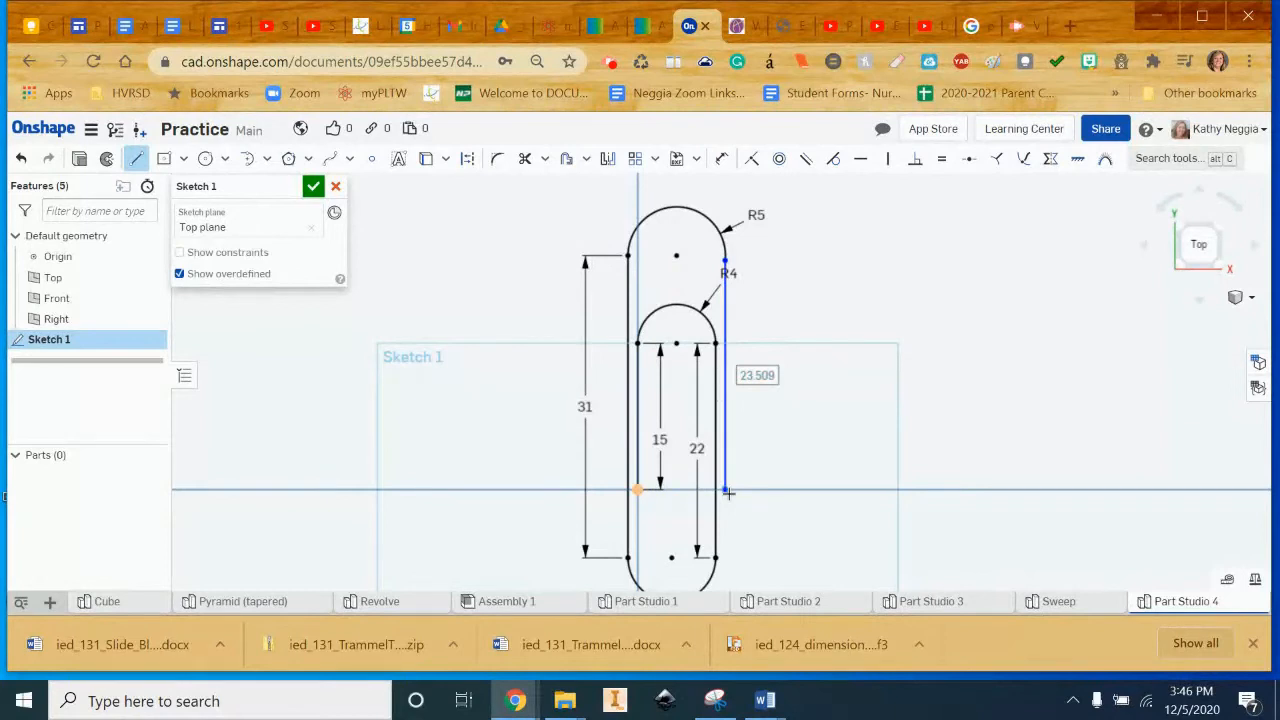
text(2)
key(Return)
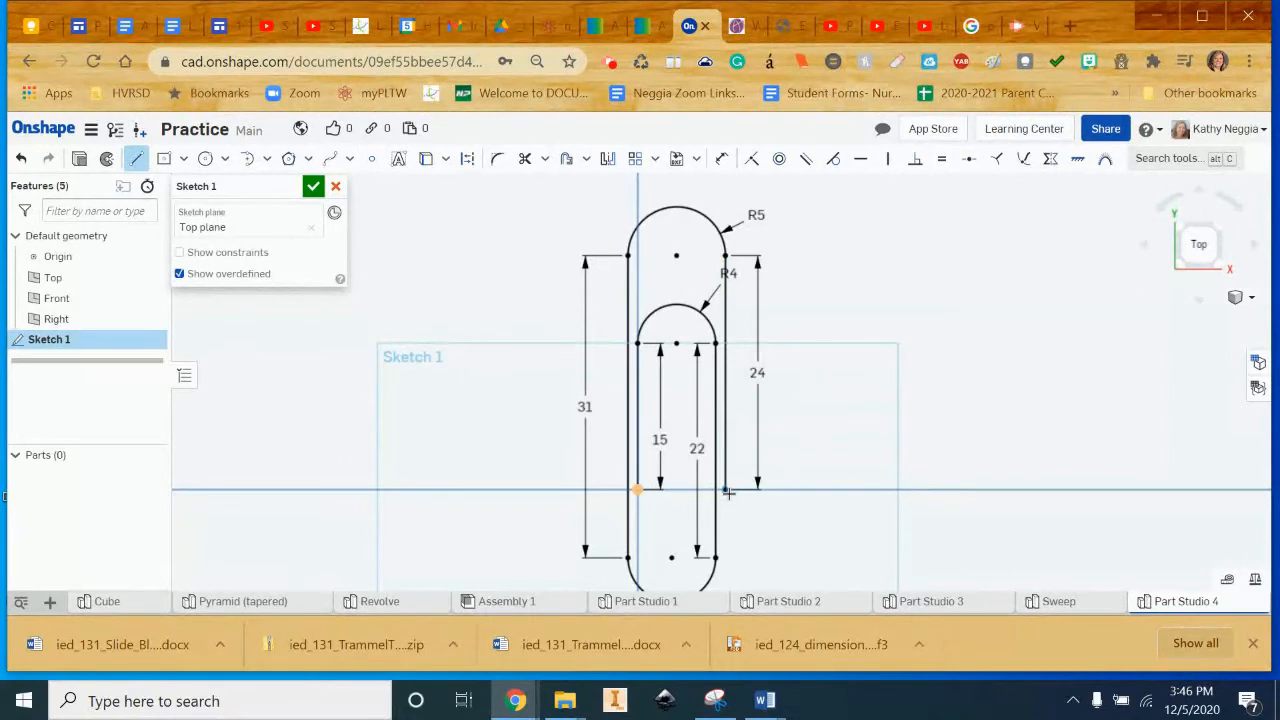
key(Escape)
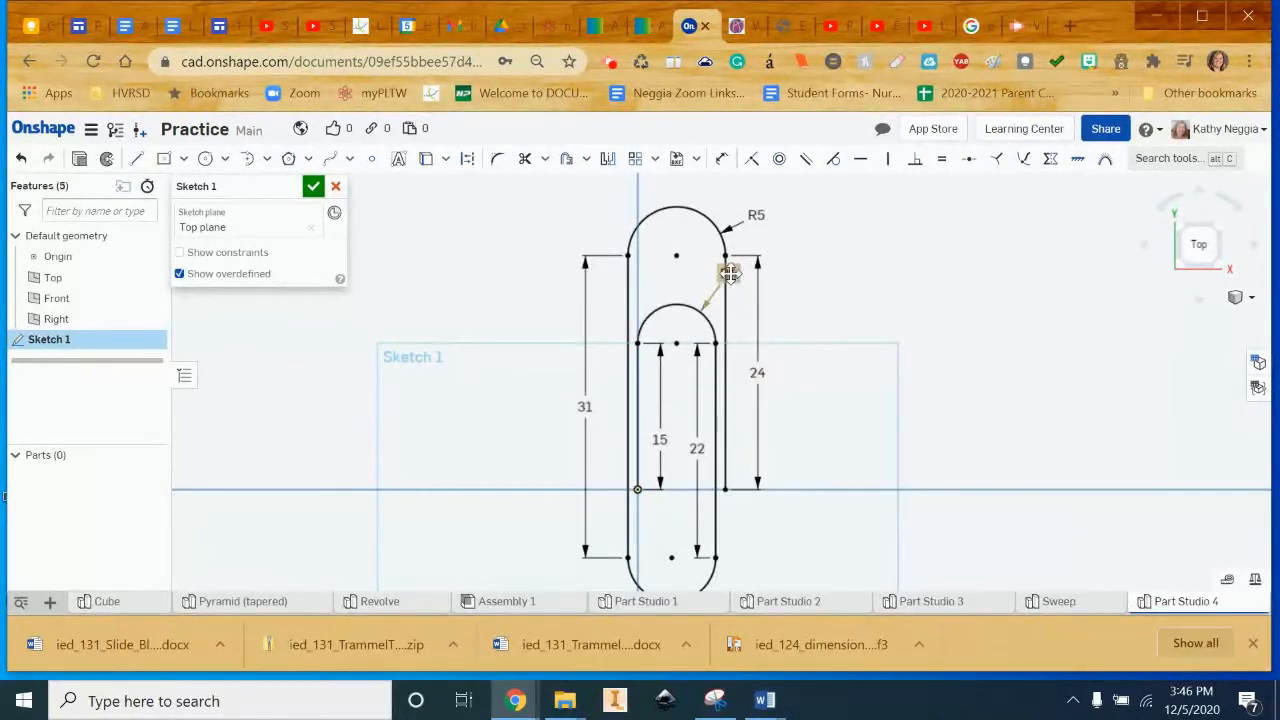
drag(726, 271, 698, 262)
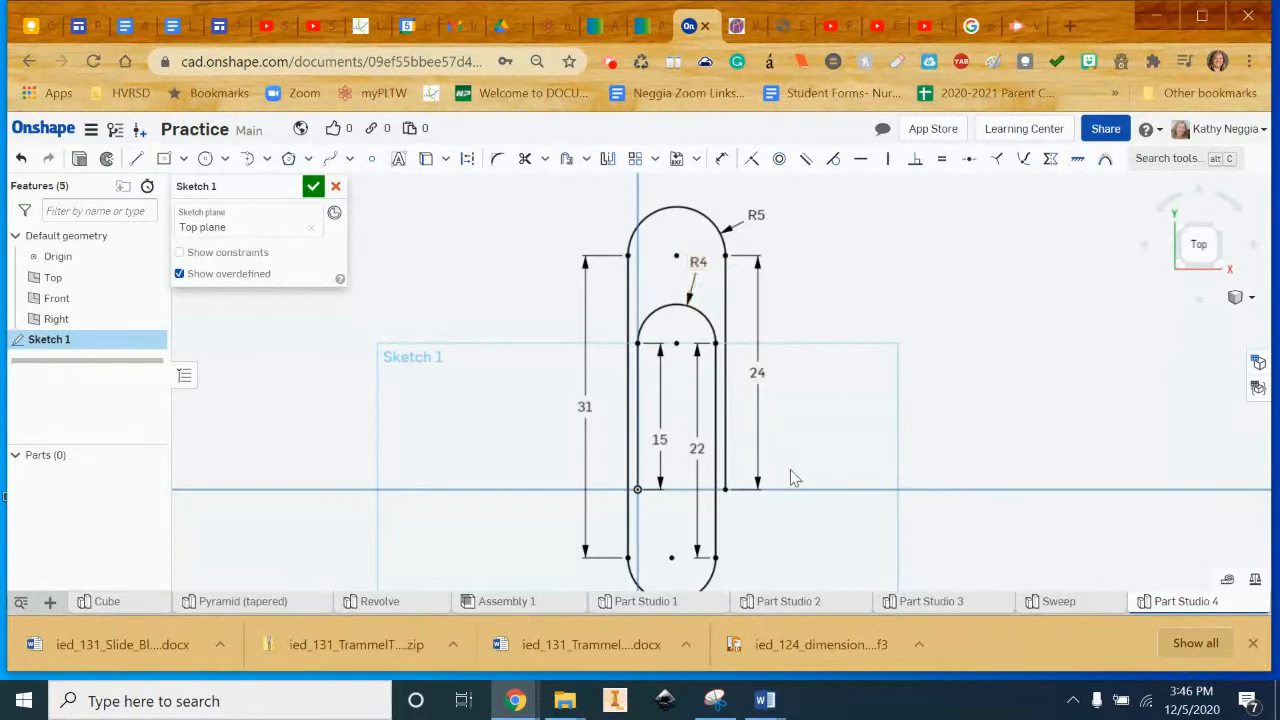
Step: Finish the paper clip path sketch and show the model in isometric view, fitted around the path
mouse_move(922, 499)
right_down()
mouse_move(920, 537)
mouse_move(851, 543)
mouse_move(848, 556)
mouse_move(952, 546)
mouse_move(974, 514)
mouse_move(978, 528)
right_up()
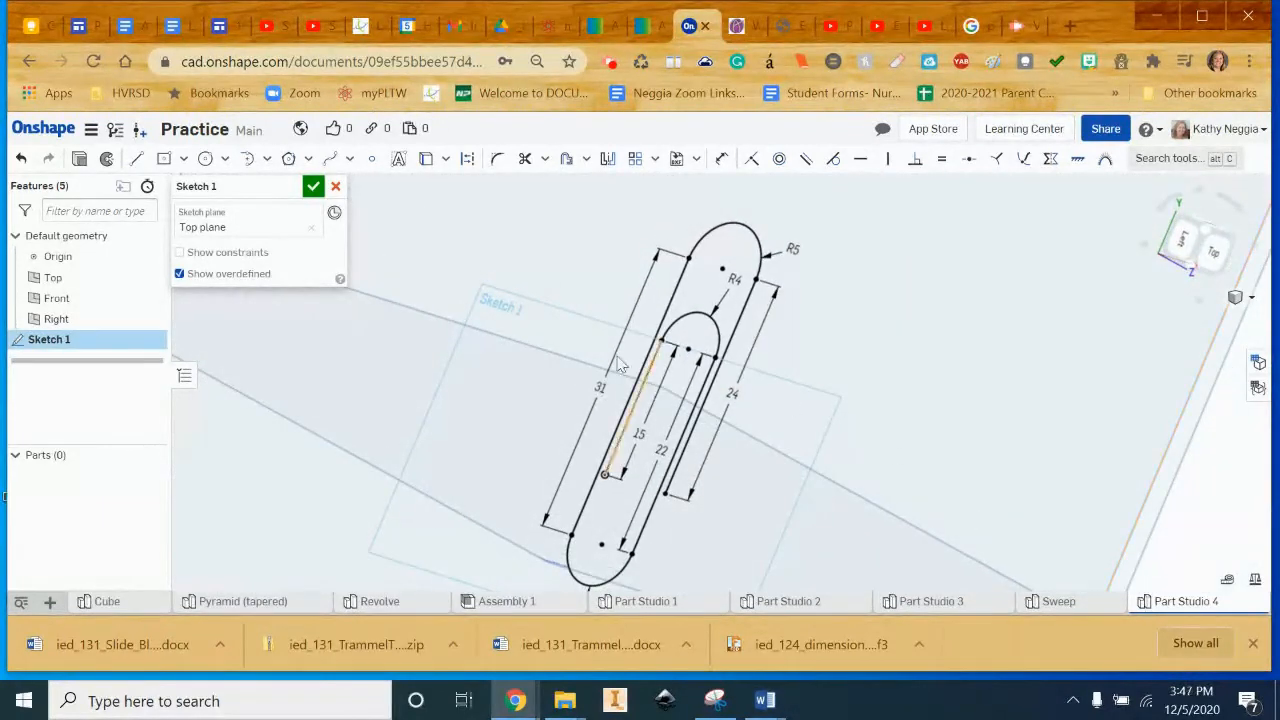
click(313, 186)
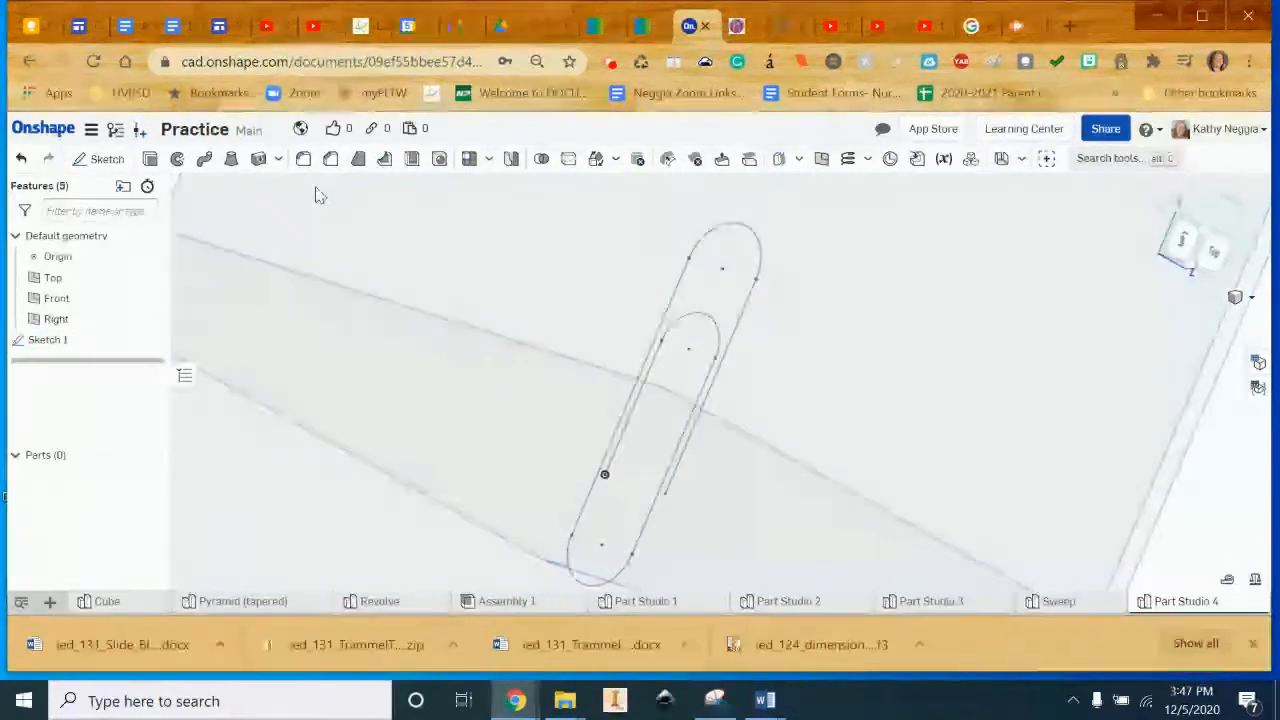
click(1251, 298)
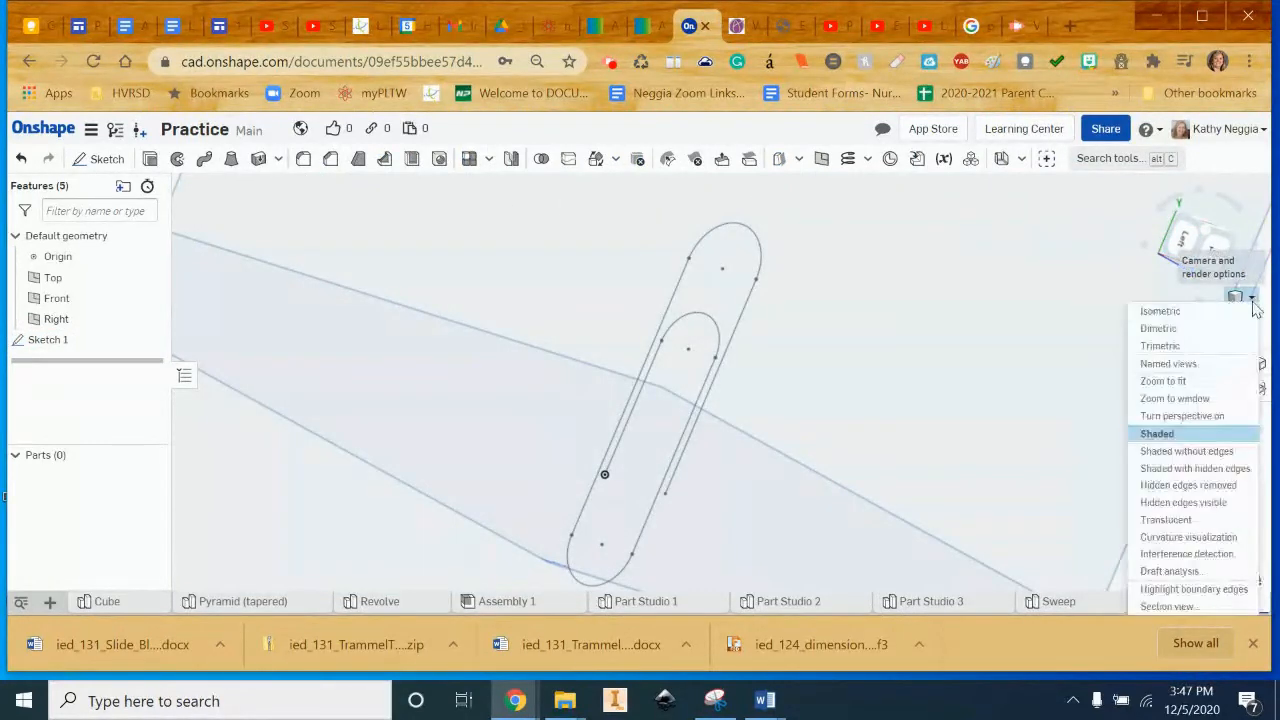
click(1186, 313)
scroll(1015, 396, up, 3)
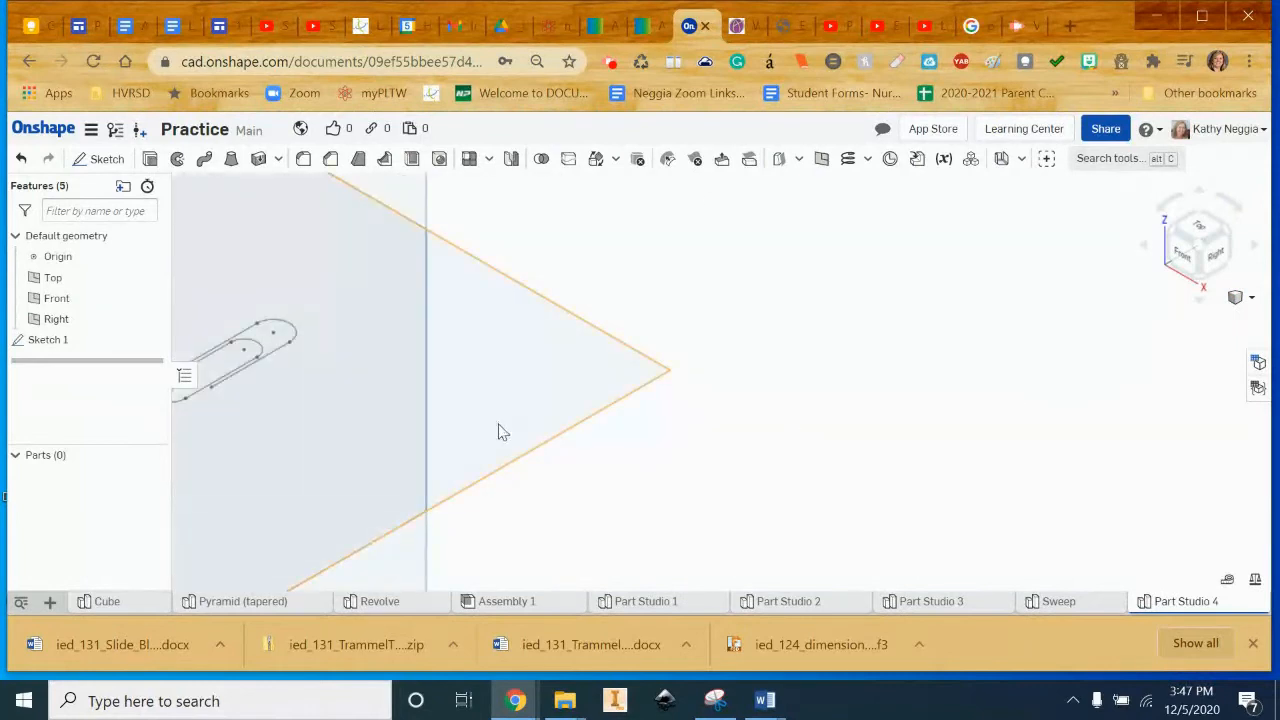
key(f)
scroll(1090, 418, up, 3)
scroll(1030, 435, down, 2)
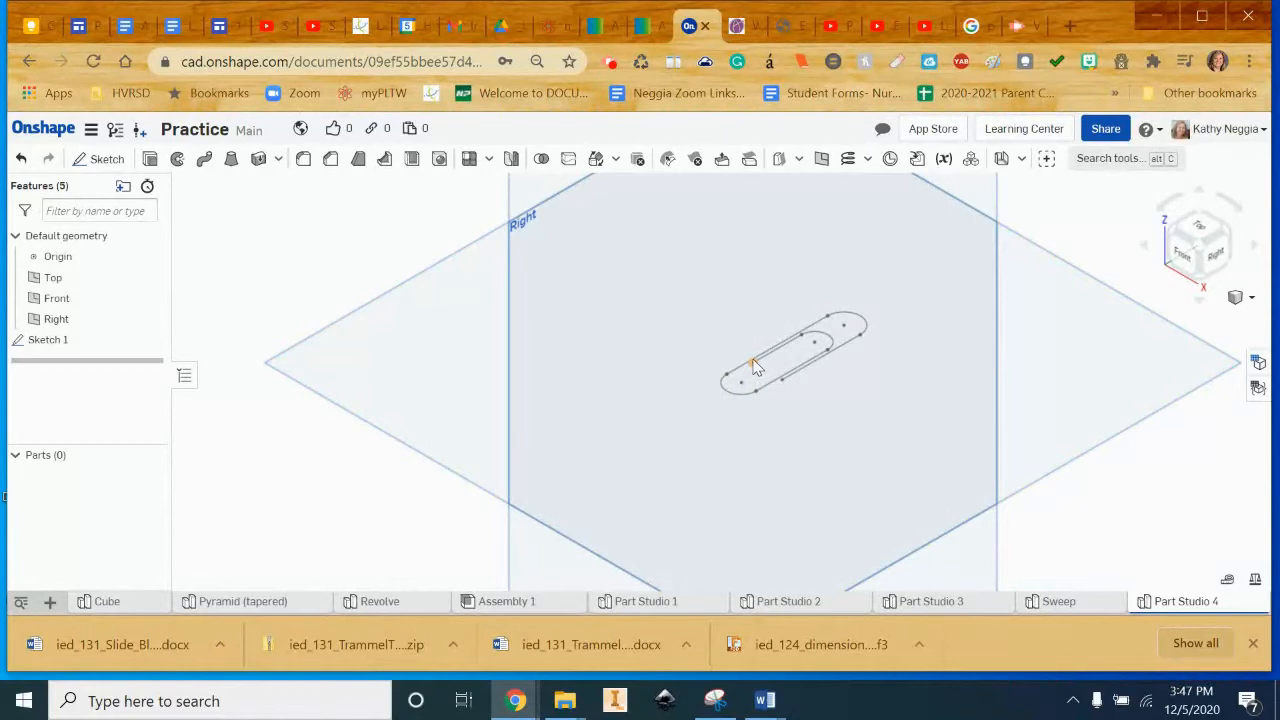
Step: Start a new sketch on the Front plane
click(97, 163)
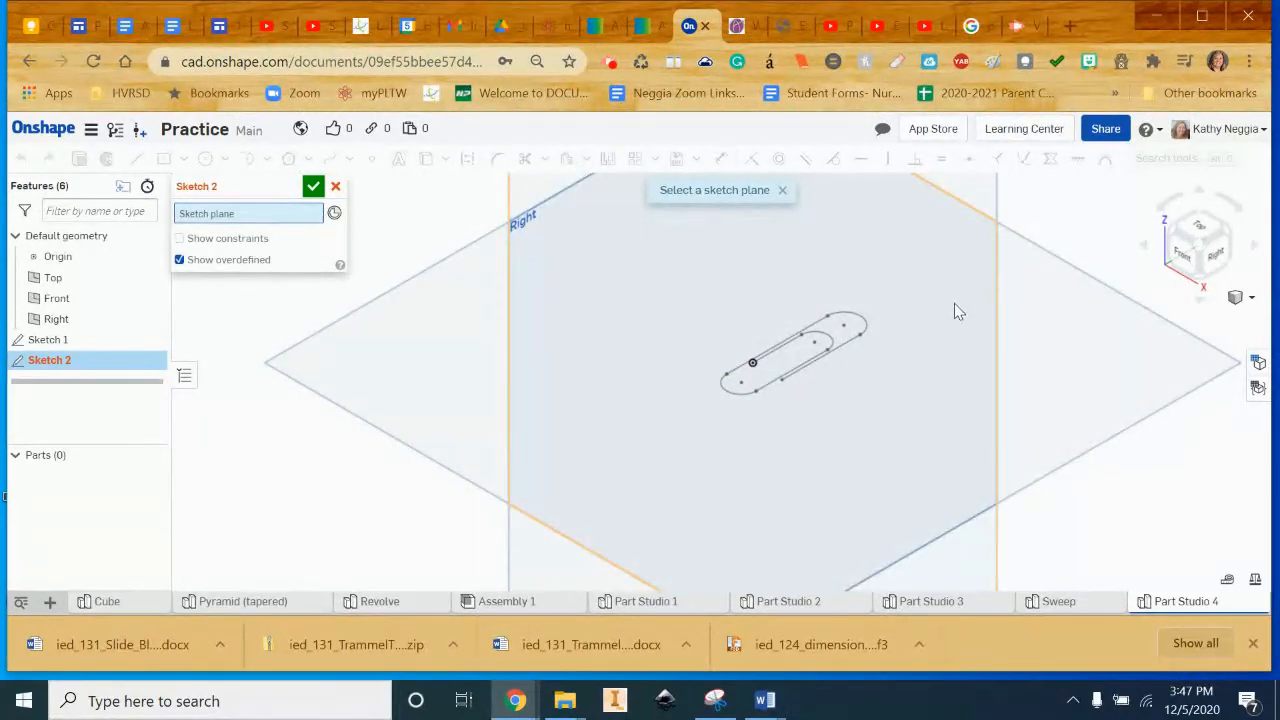
scroll(955, 303, down, 3)
scroll(890, 300, down, 3)
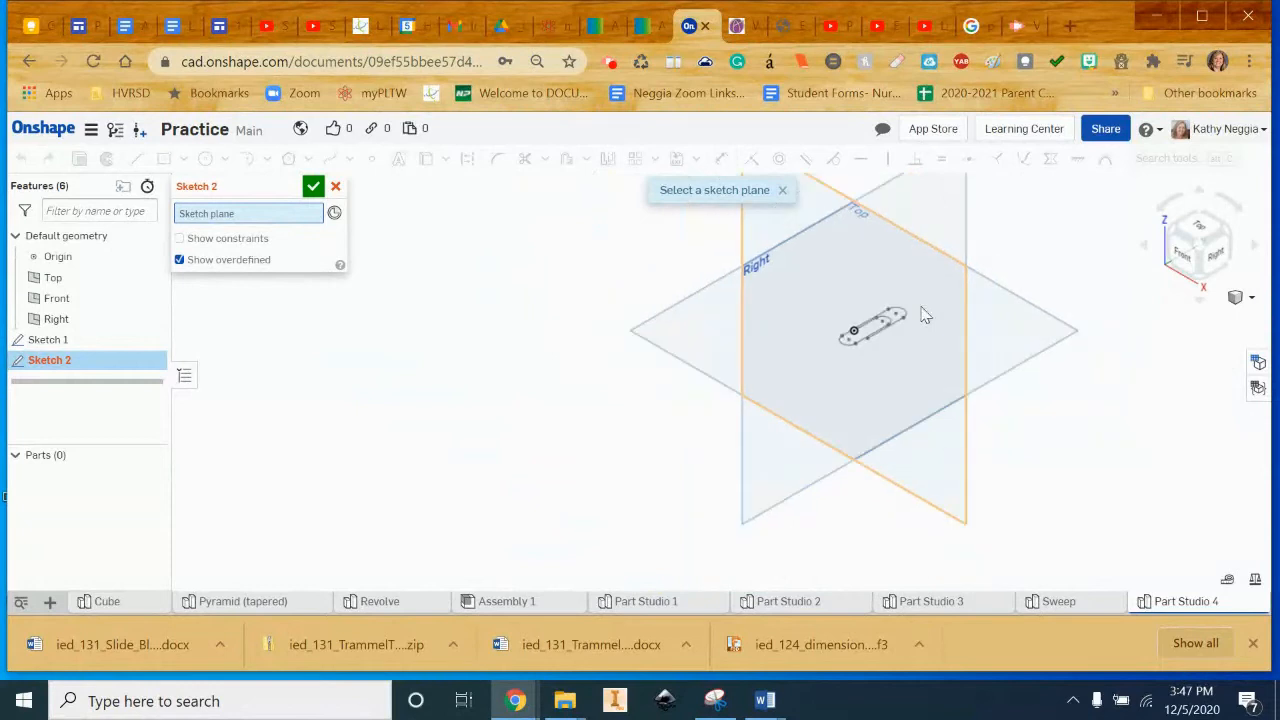
click(812, 230)
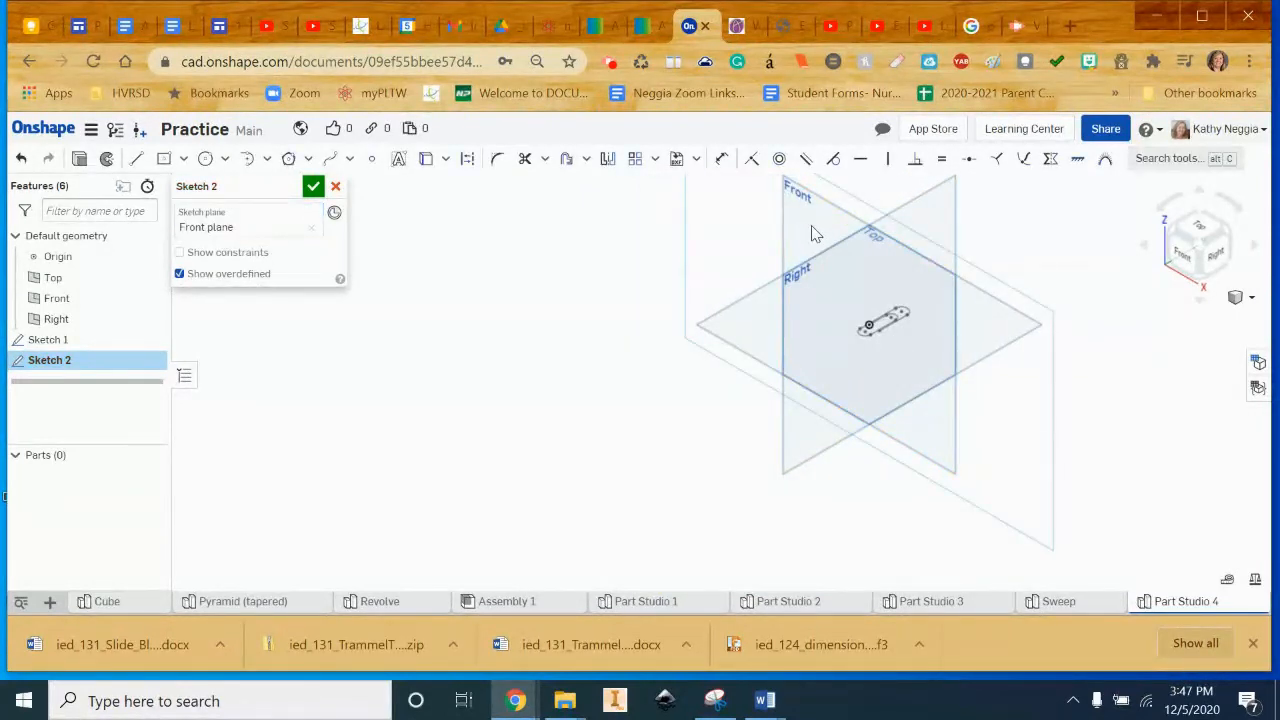
Step: Sketch a circle of 0.75 mm diameter centred on the origin, at the inner end of the clip path
scroll(789, 296, up, 3)
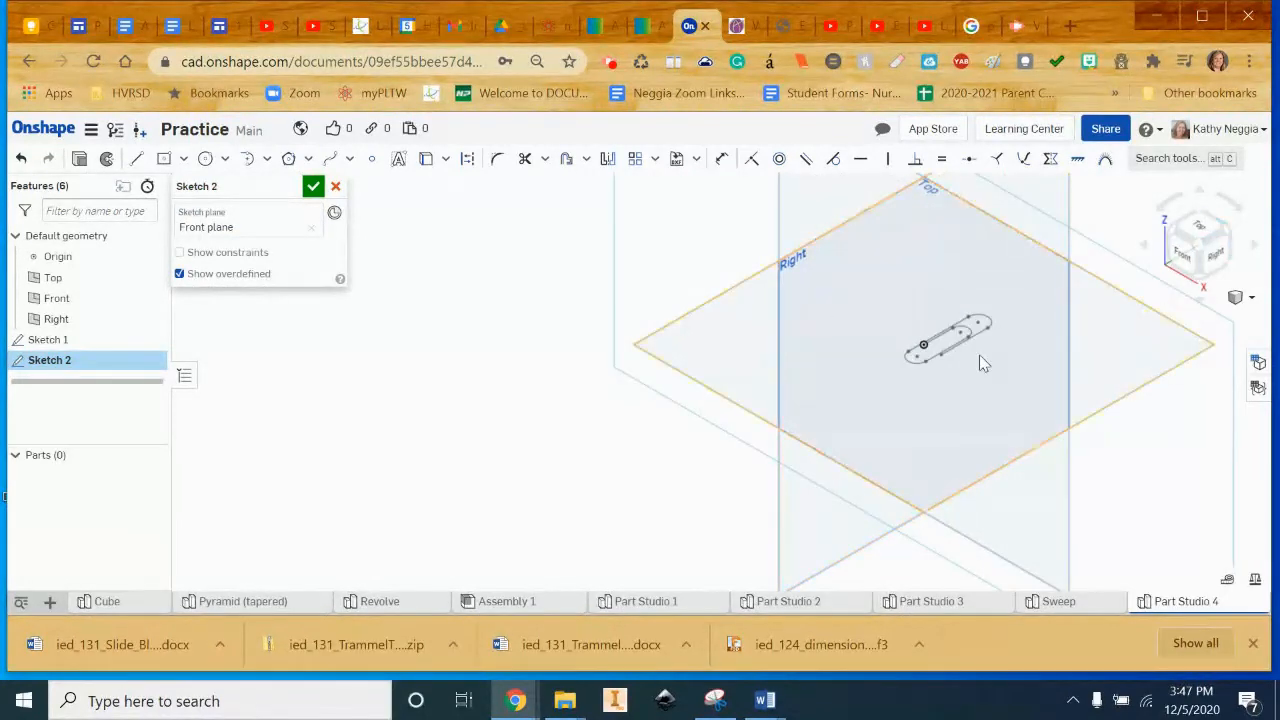
scroll(737, 388, up, 5)
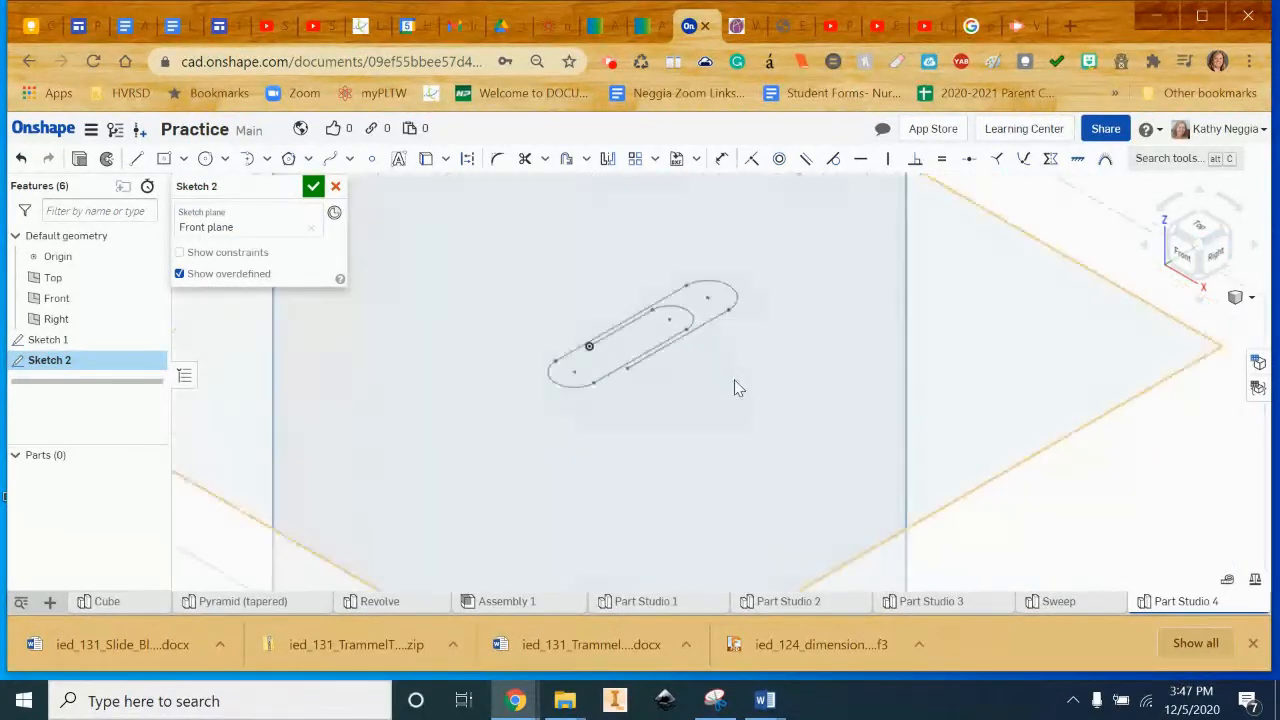
scroll(735, 388, up, 2)
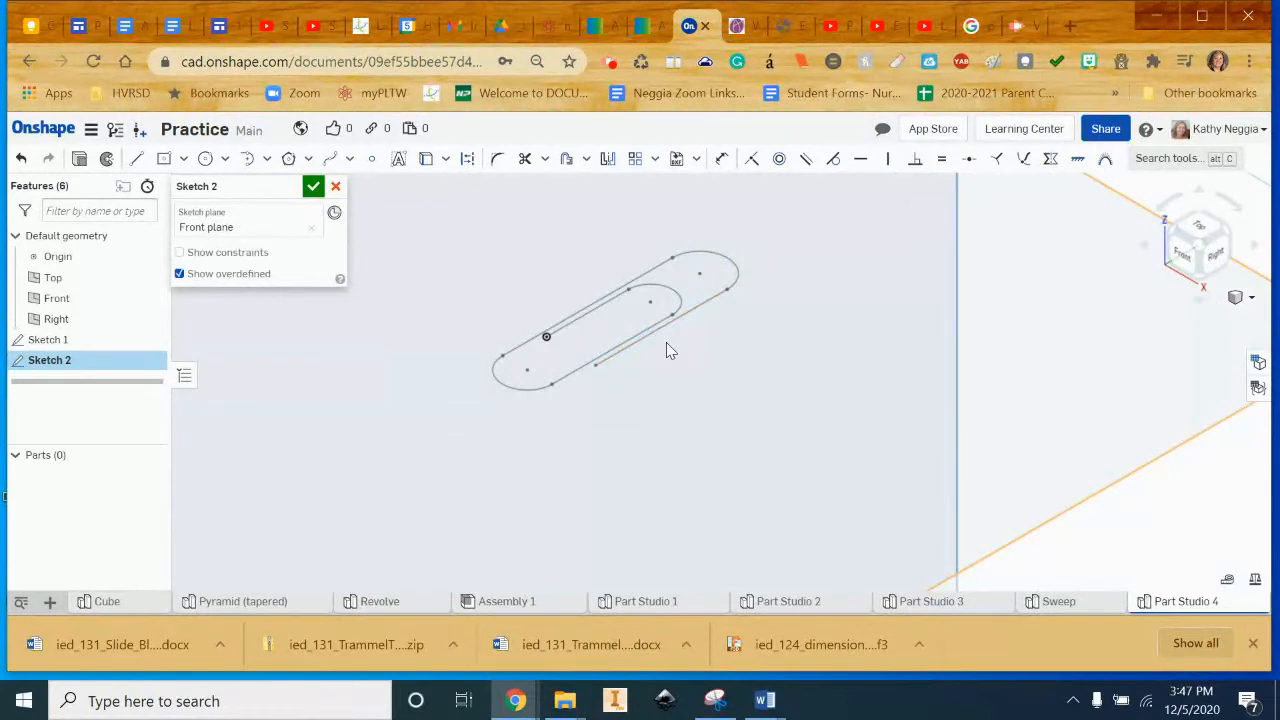
click(205, 160)
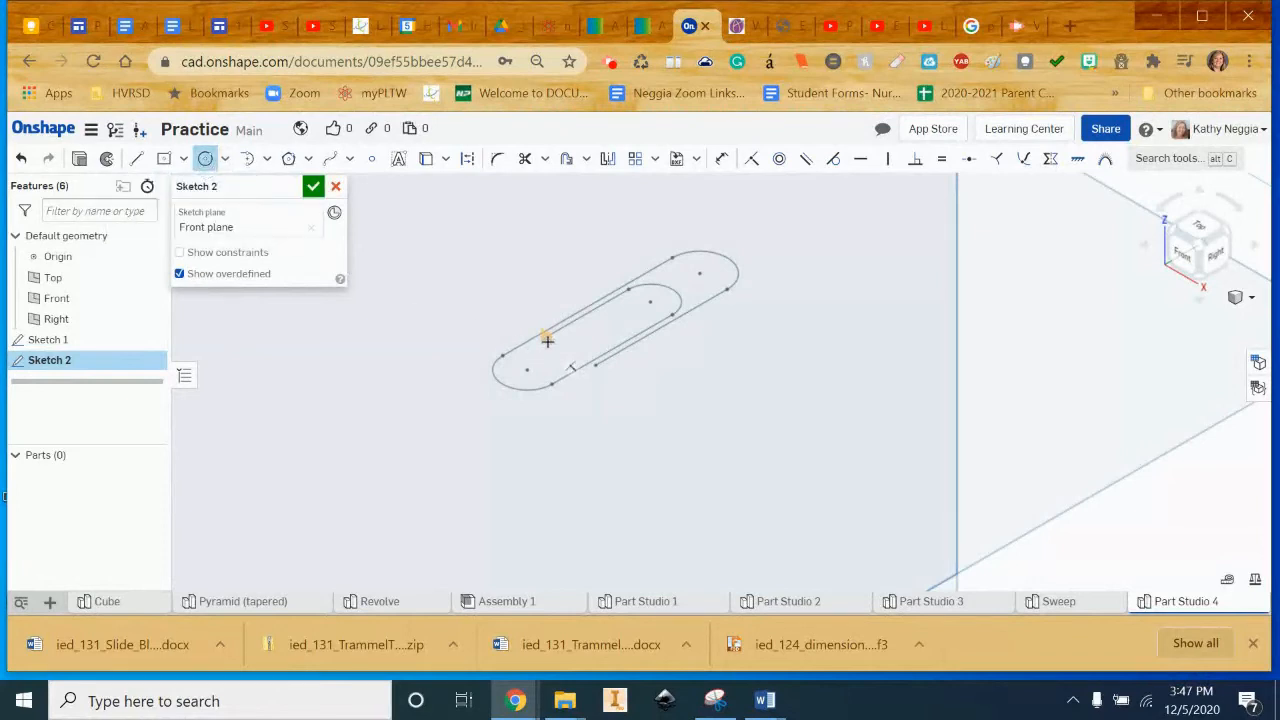
scroll(550, 342, up, 5)
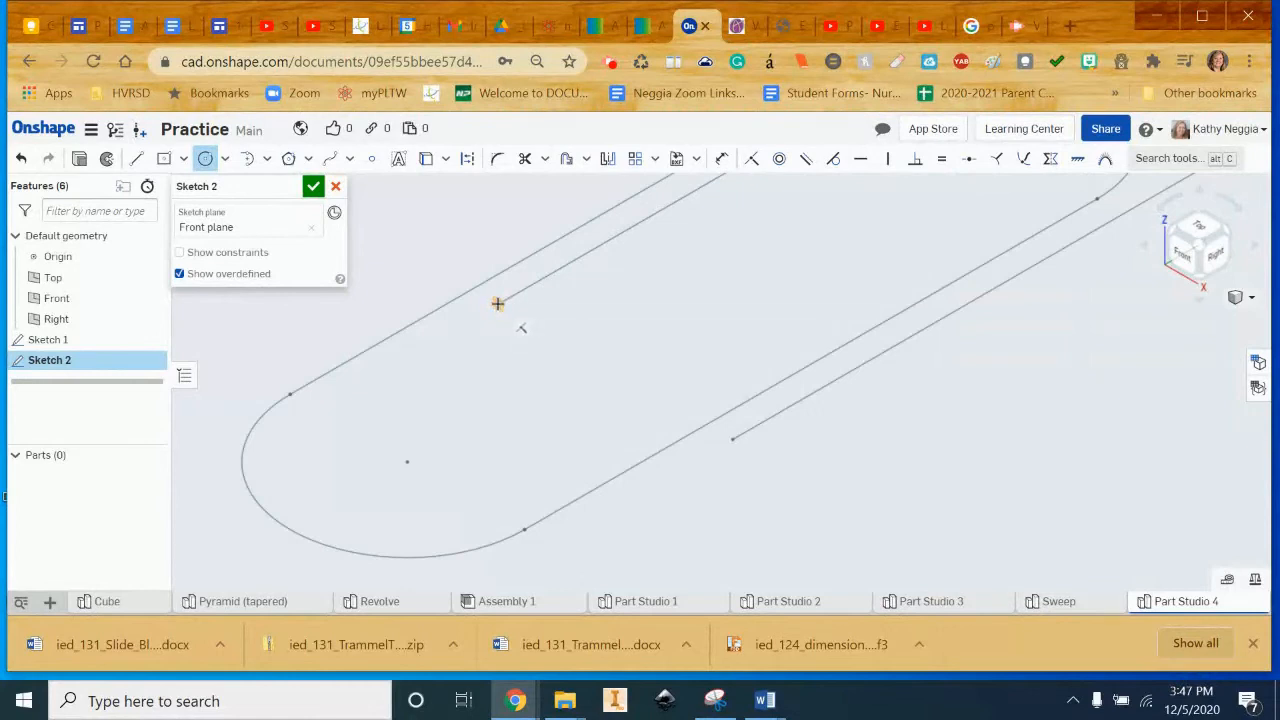
click(497, 303)
click(508, 317)
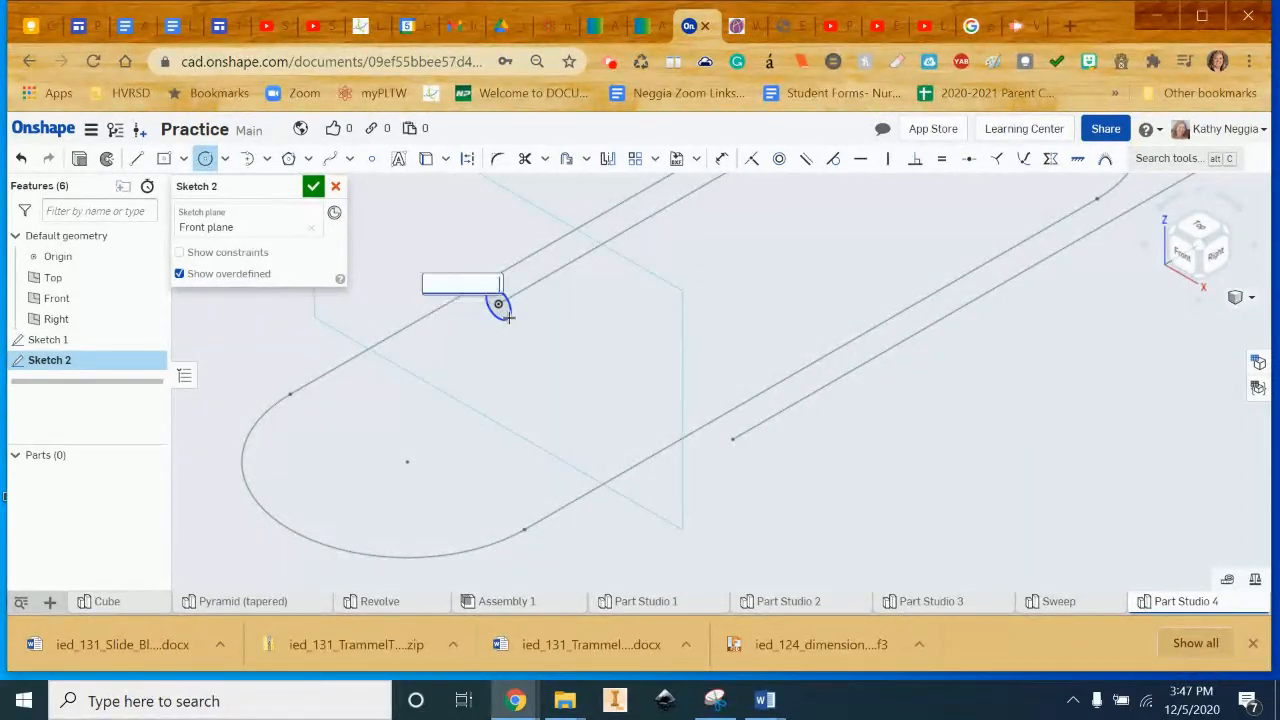
key(Return)
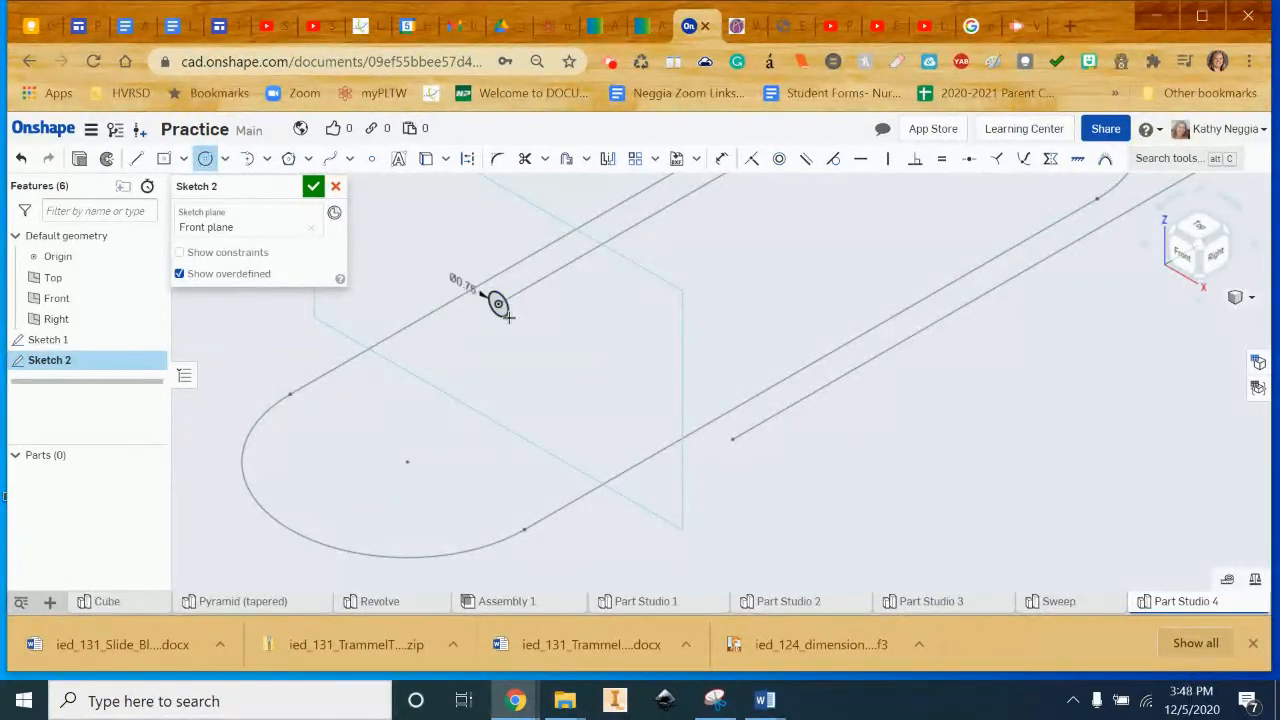
Step: Finish the circle sketch and hide the default planes so only the clip path and wire profile show
click(314, 187)
scroll(577, 290, down, 3)
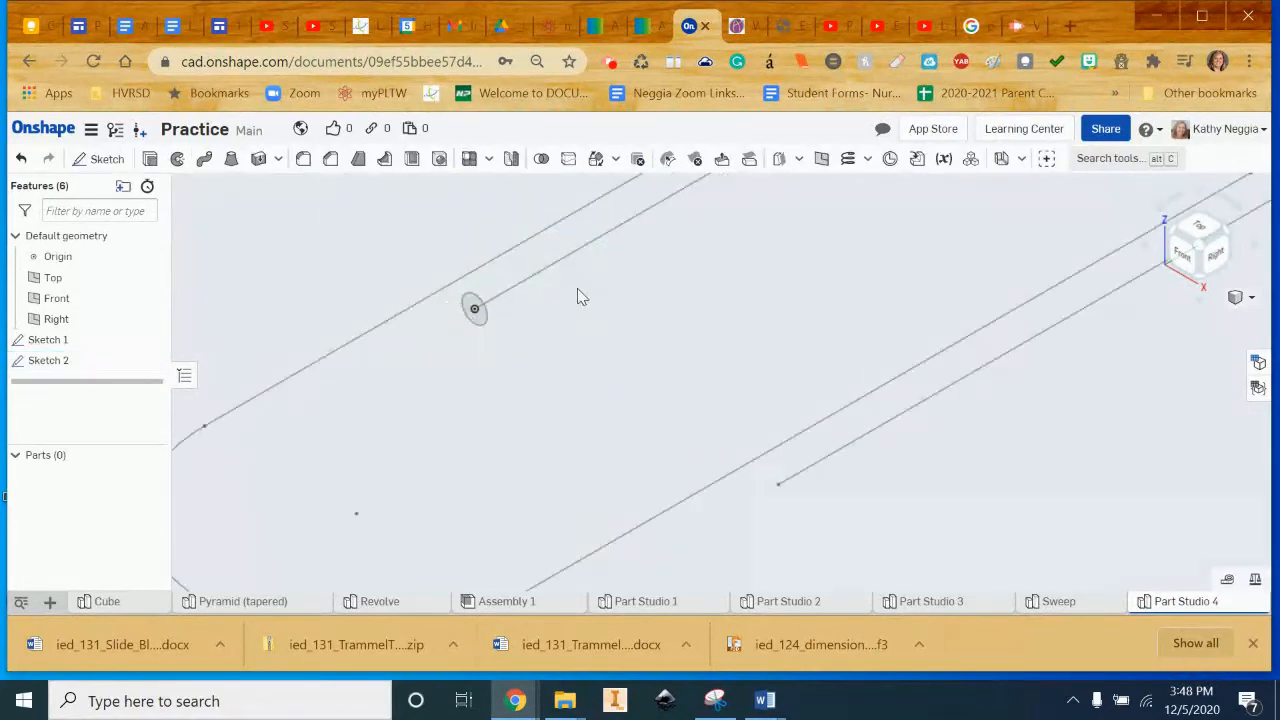
scroll(578, 292, down, 3)
middle_drag(579, 290, 651, 437)
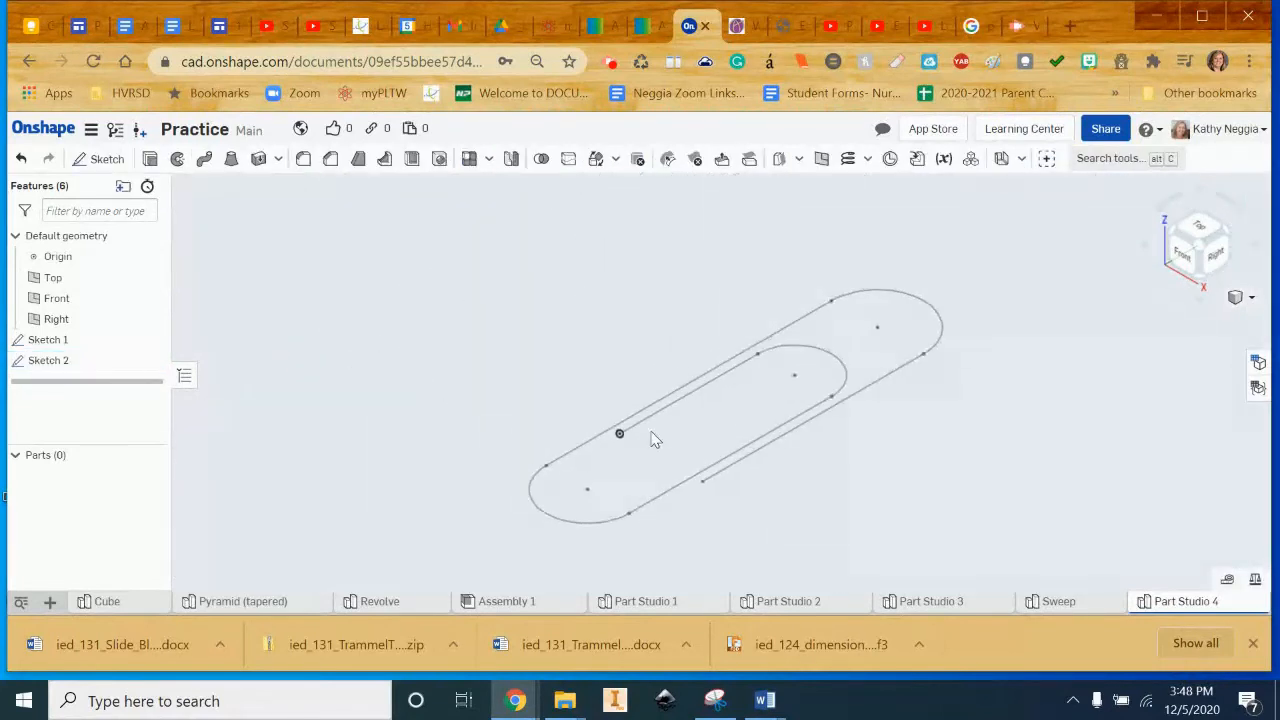
scroll(651, 437, down, 5)
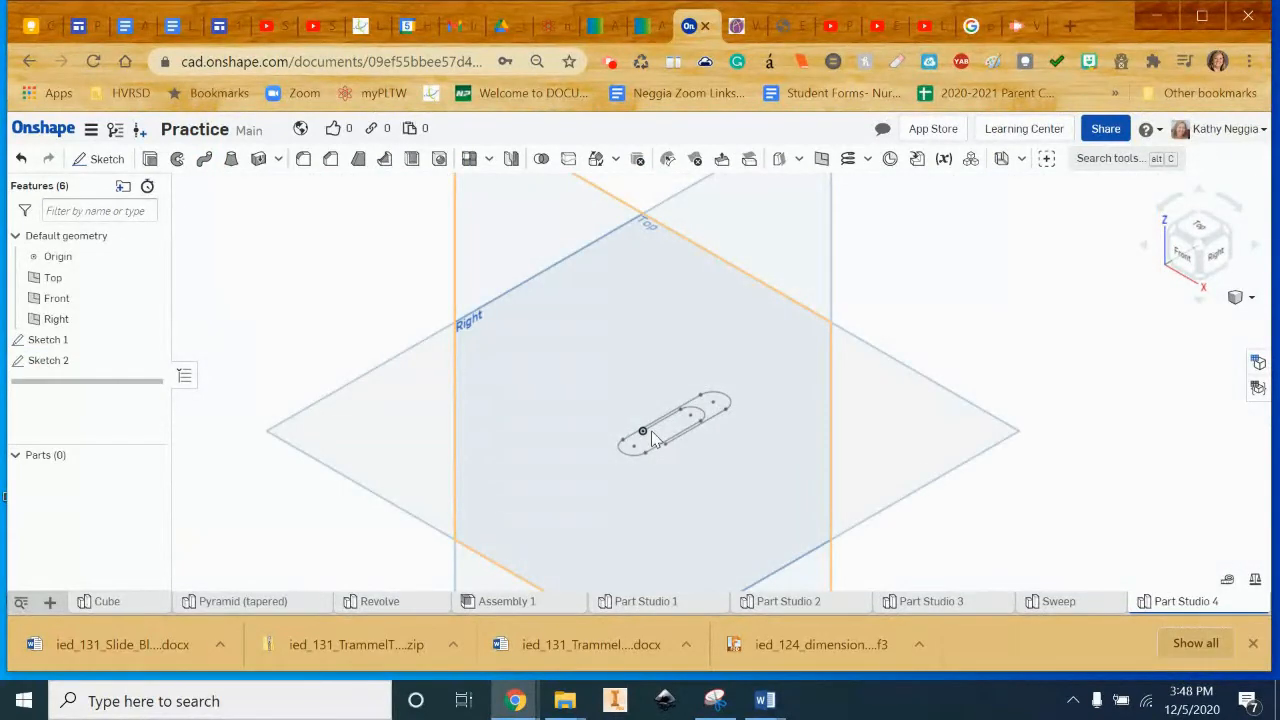
key(p)
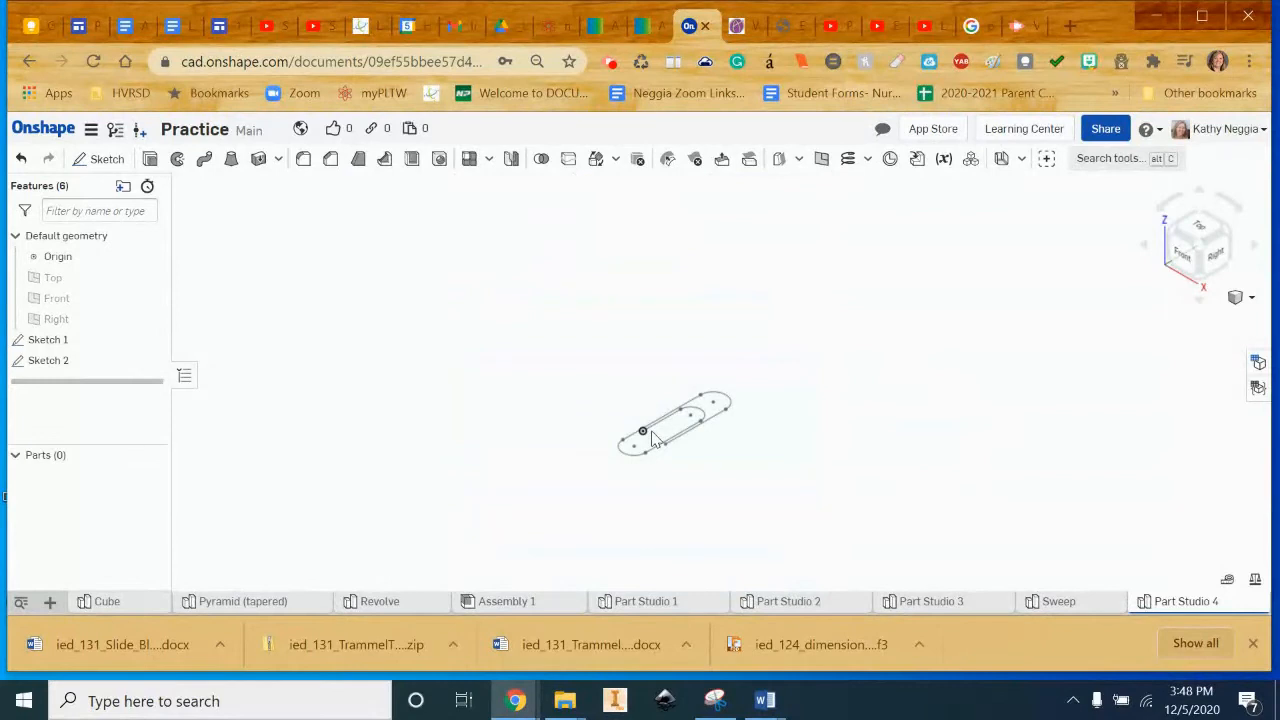
key(p)
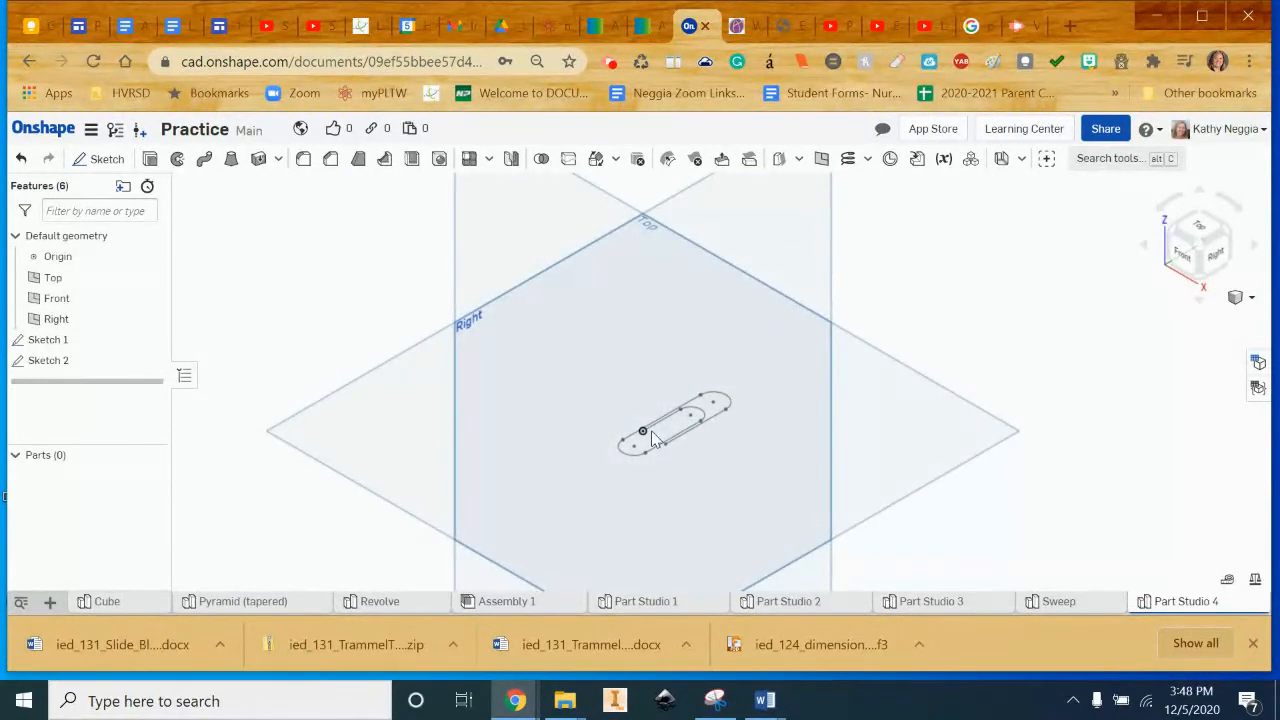
key(p)
scroll(651, 440, up, 5)
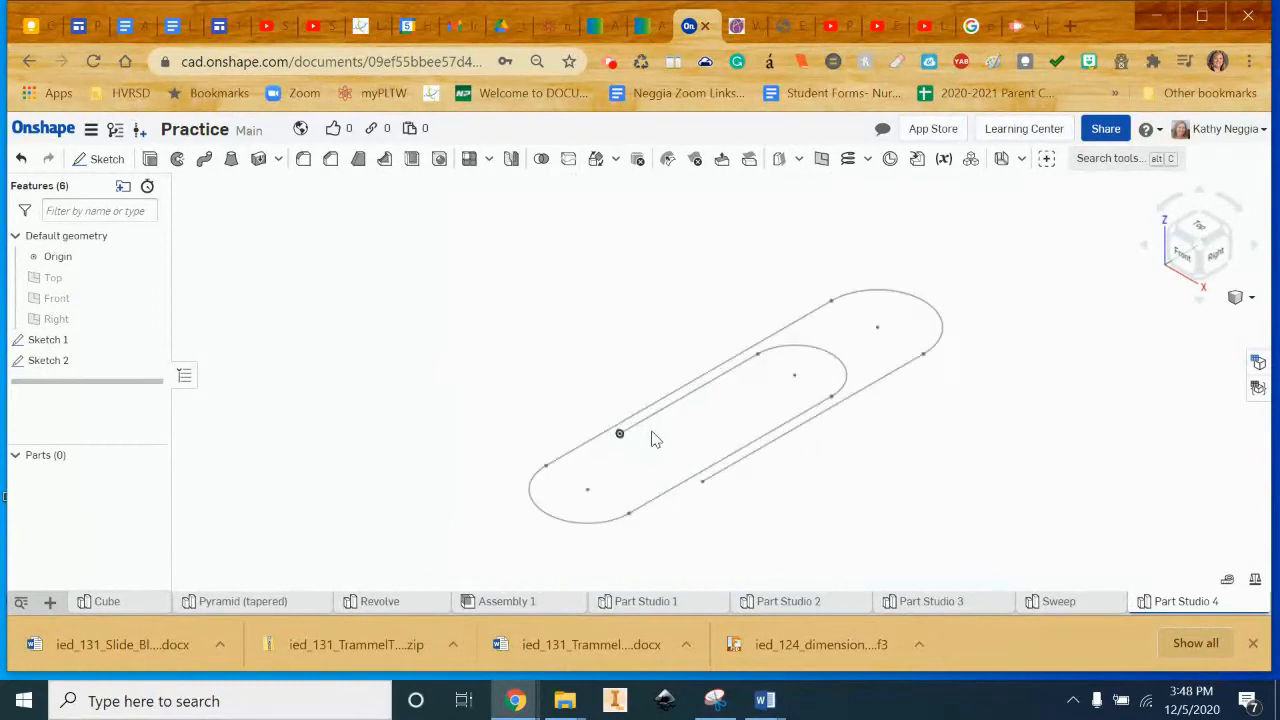
scroll(651, 440, up, 2)
click(634, 420)
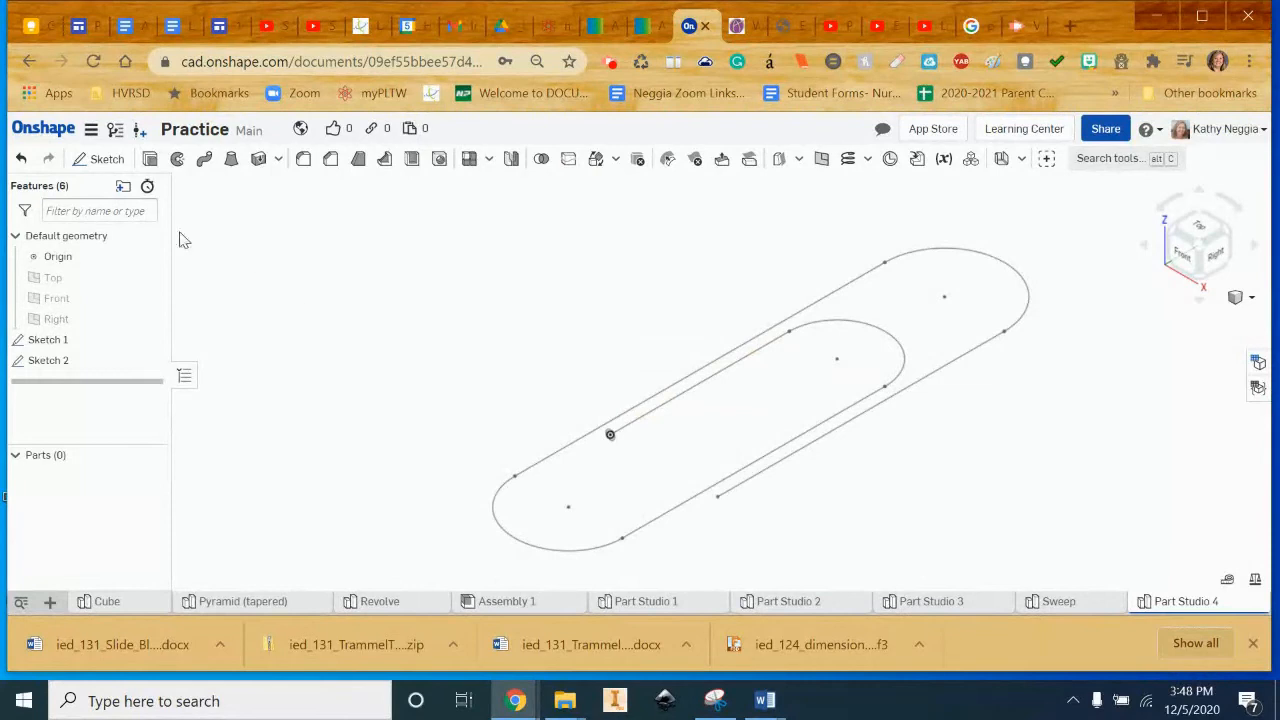
Step: Start a new solid Sweep with the small circle's face at the origin as its profile
click(206, 161)
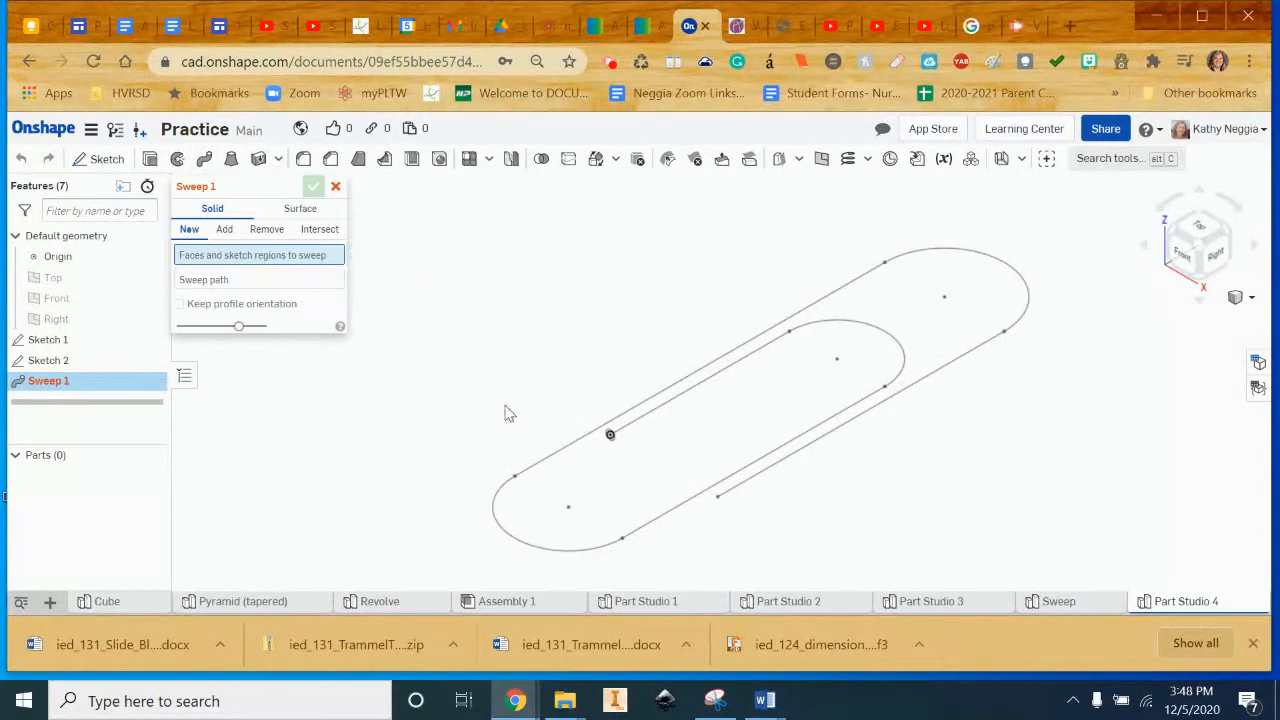
scroll(680, 495, up, 5)
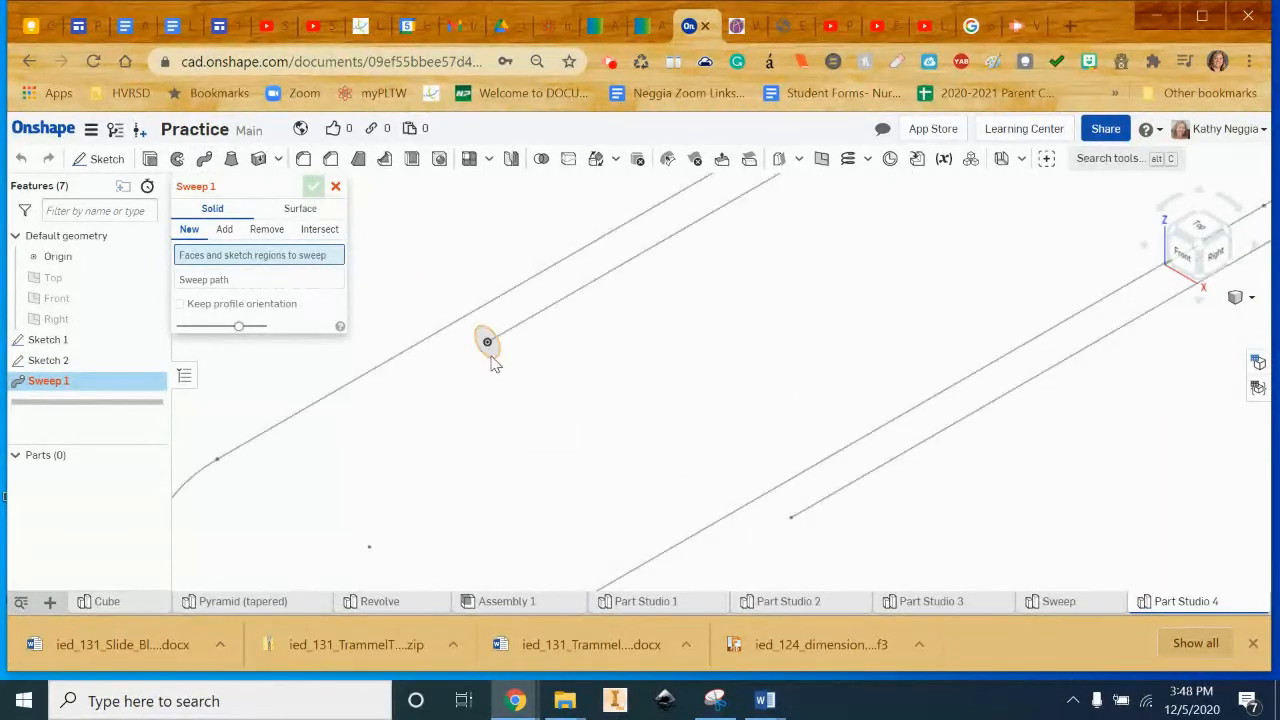
click(491, 357)
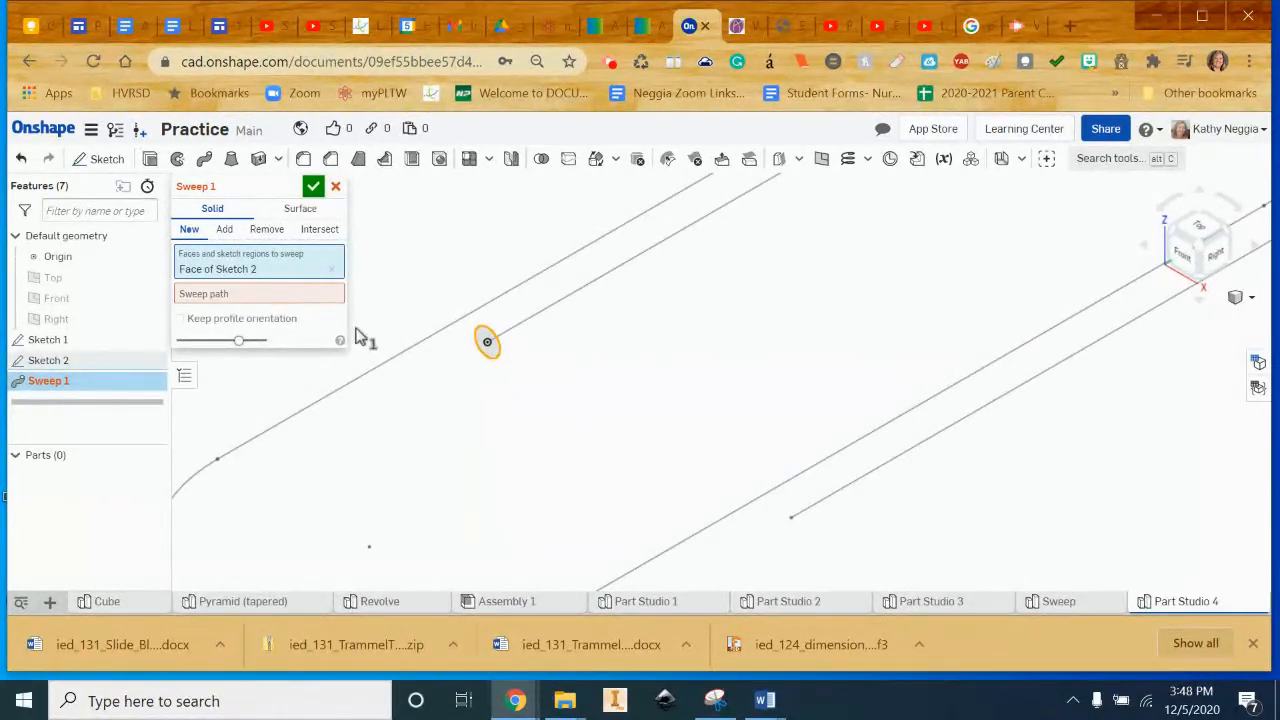
Step: Set the sweep path to all connected lines and arcs of the clip sketch, from the circle to the free end, and complete the sweep
click(207, 298)
scroll(610, 422, down, 3)
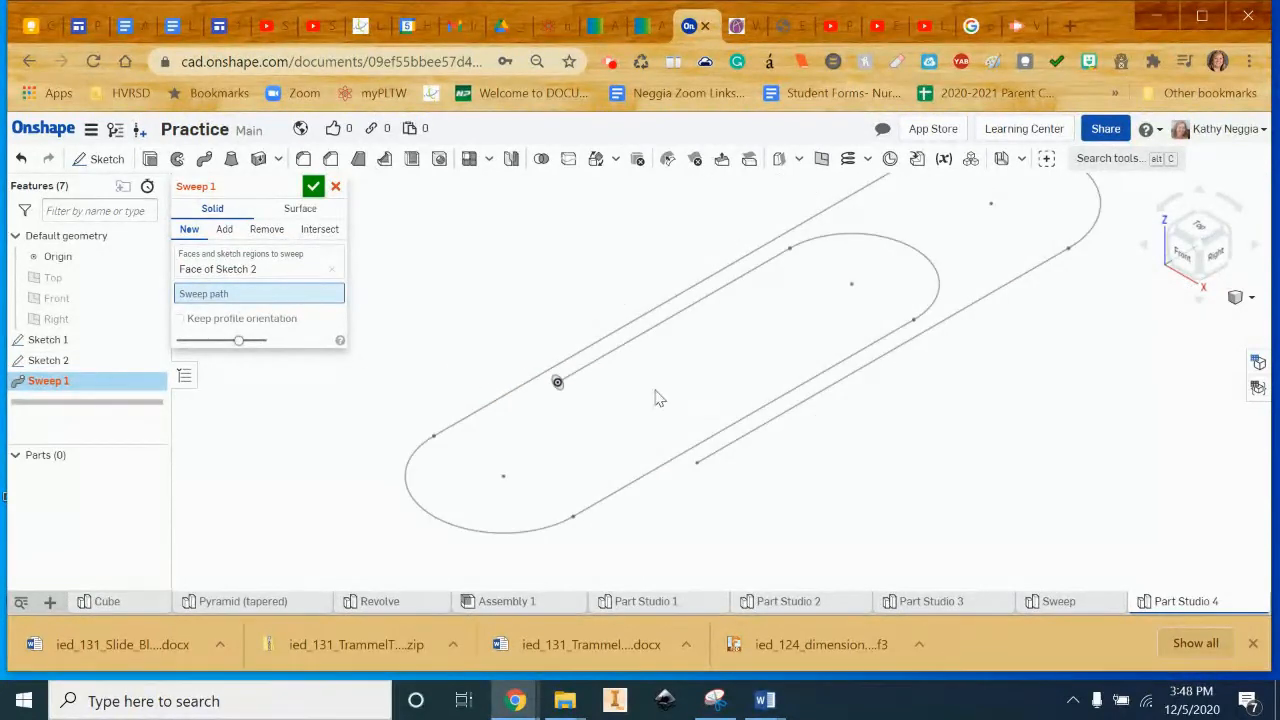
click(643, 338)
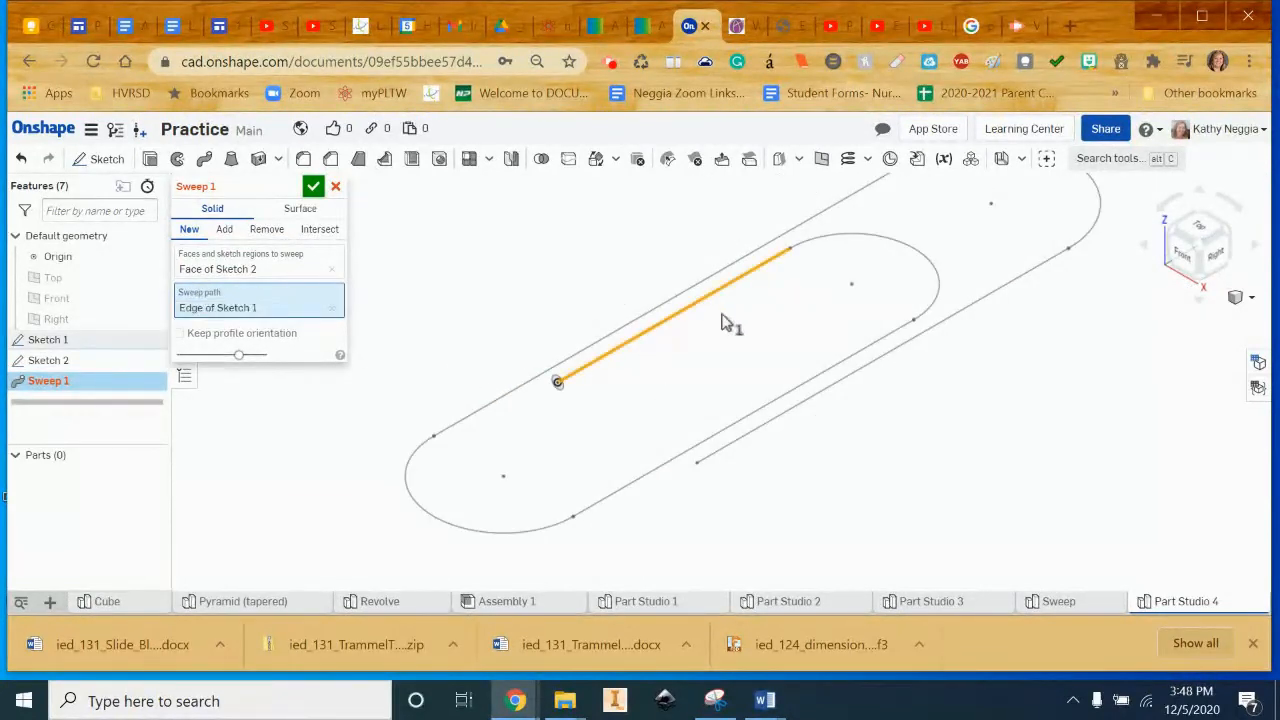
click(910, 256)
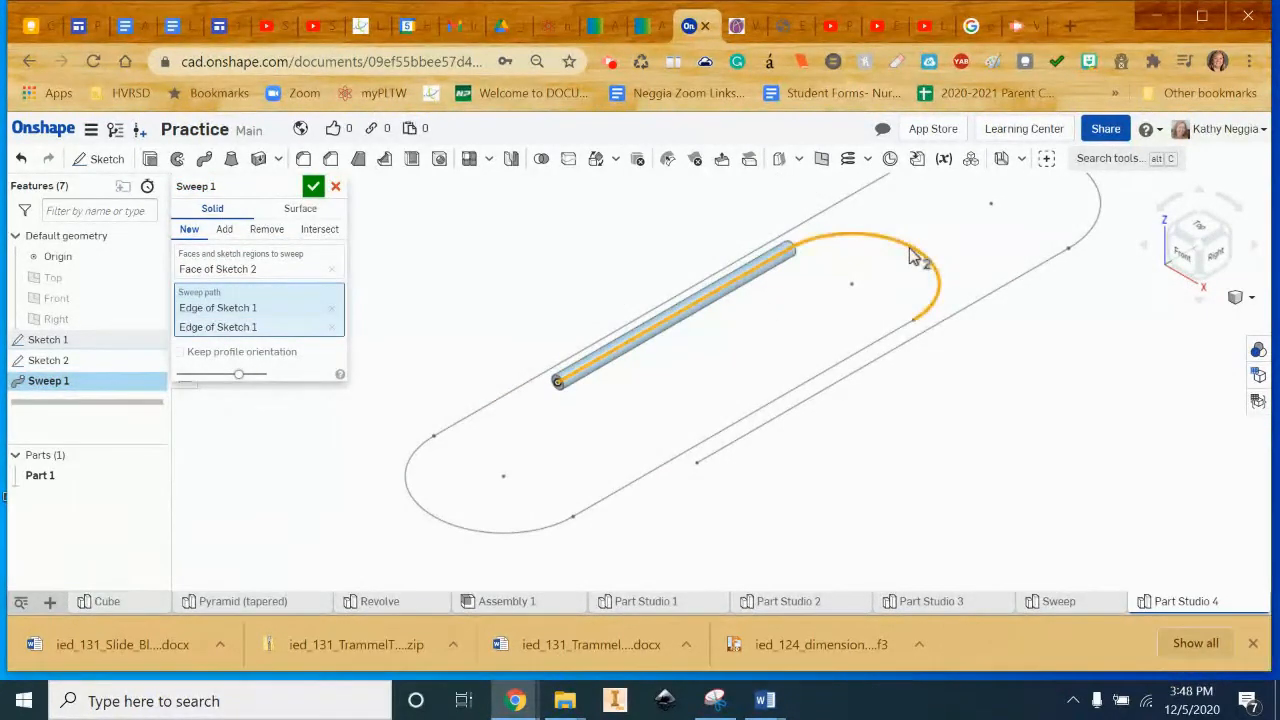
click(855, 362)
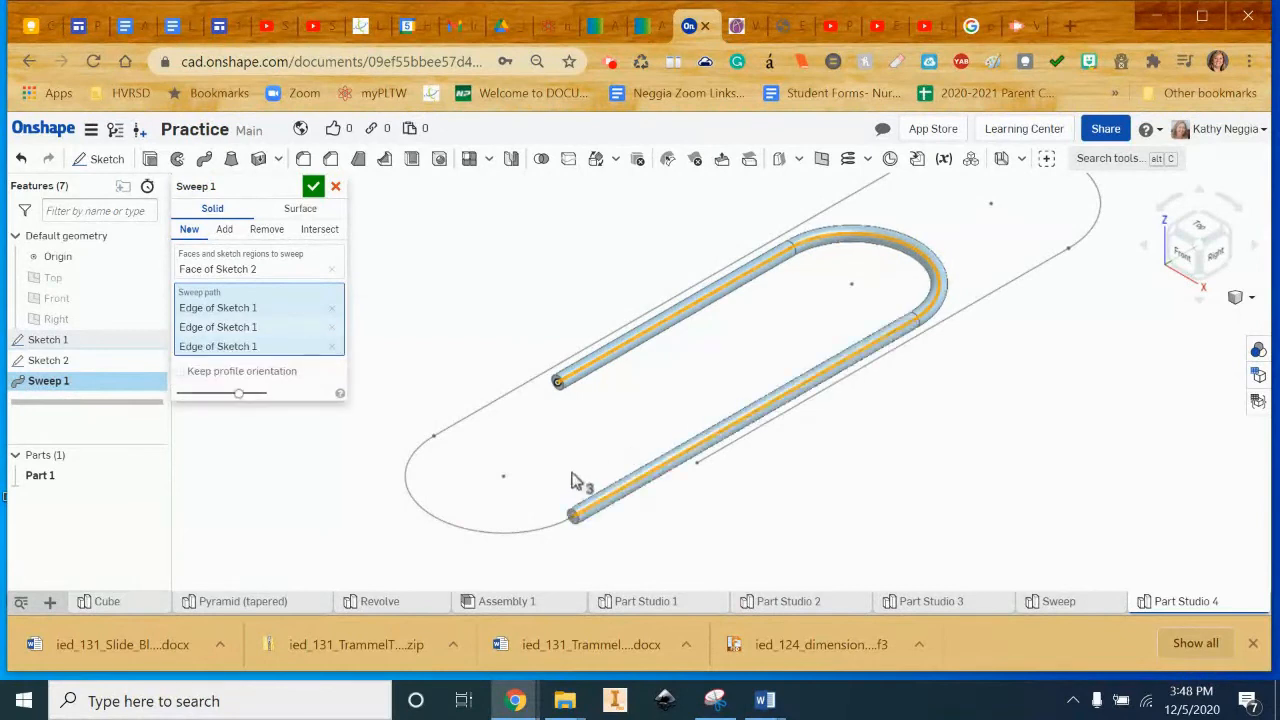
click(437, 522)
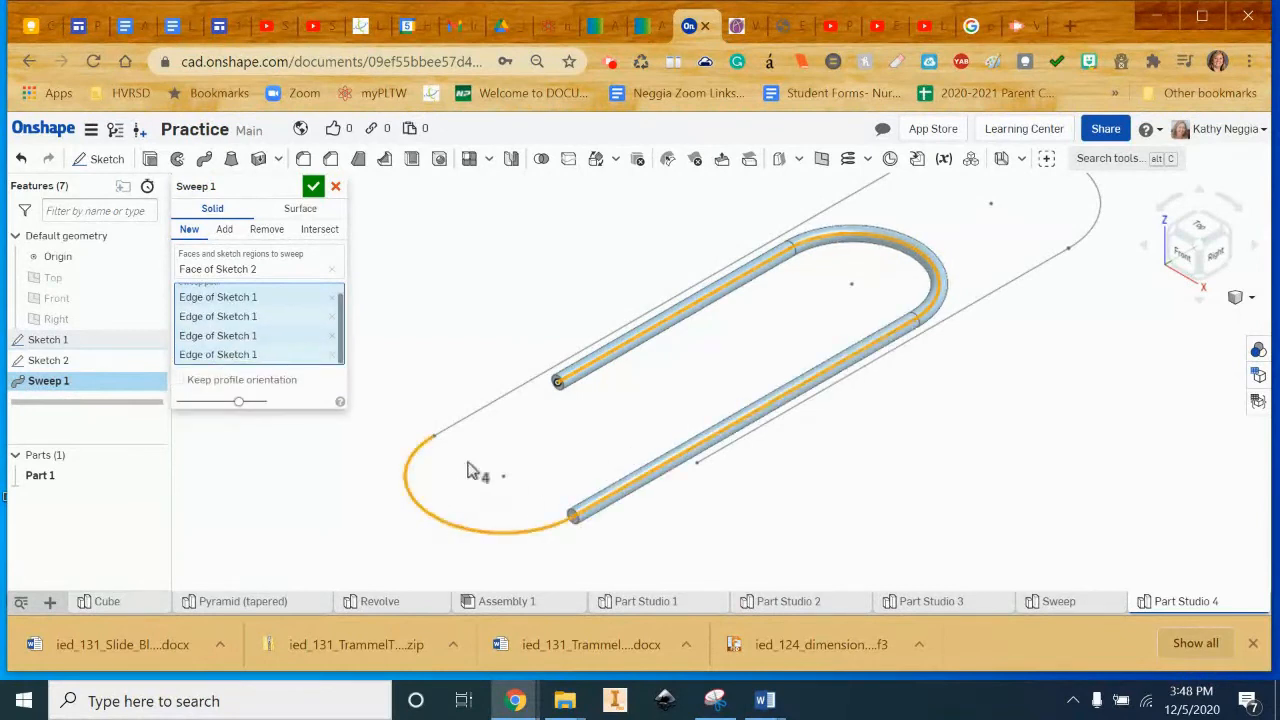
click(508, 402)
middle_drag(987, 352, 904, 409)
click(1013, 280)
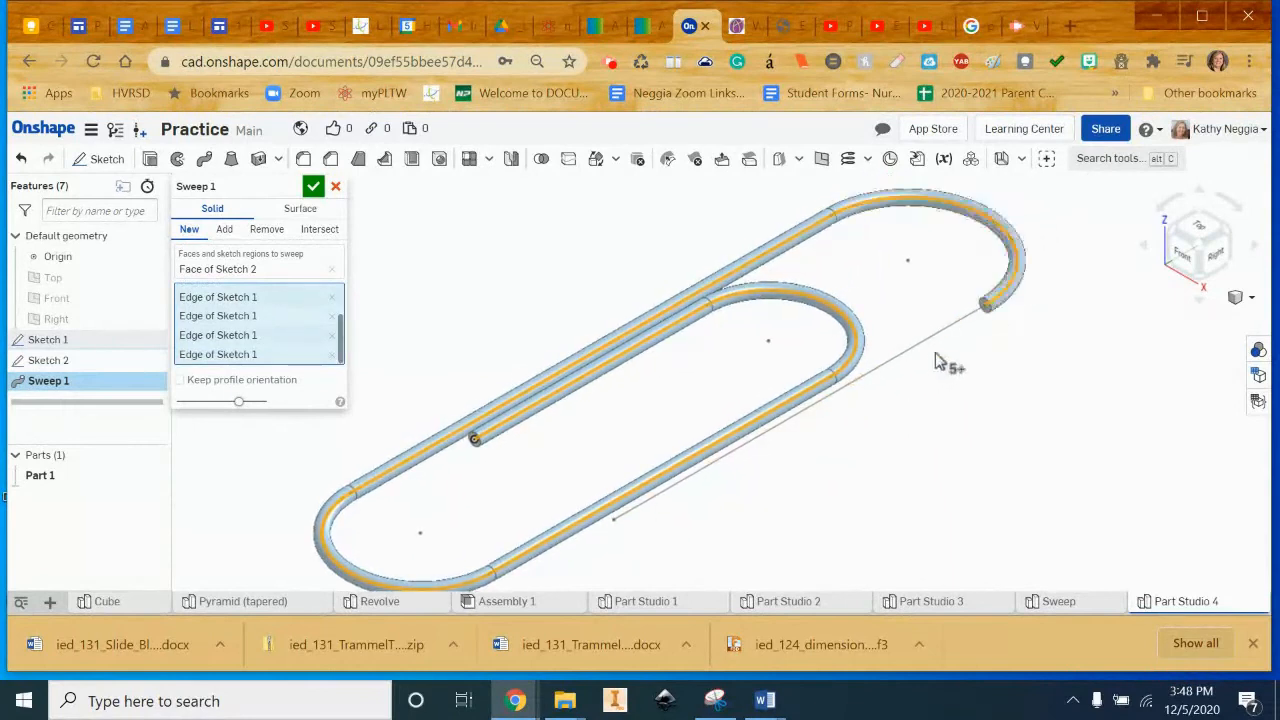
click(916, 350)
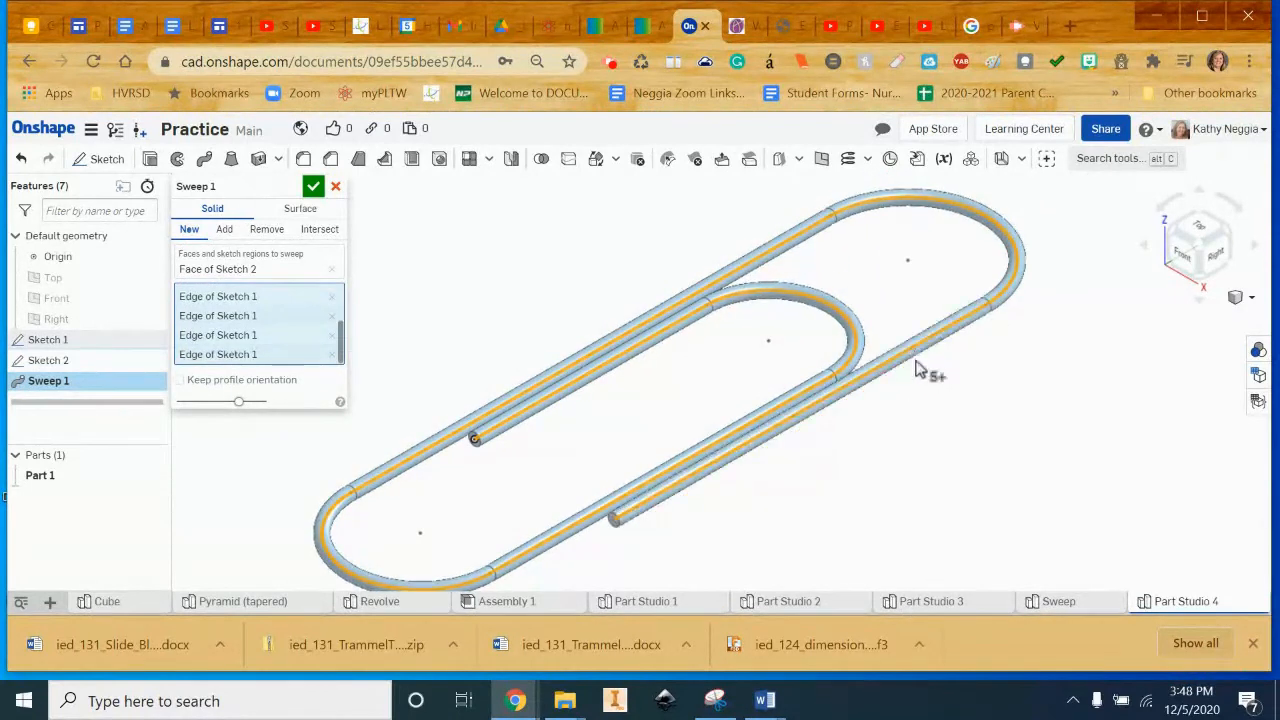
click(313, 188)
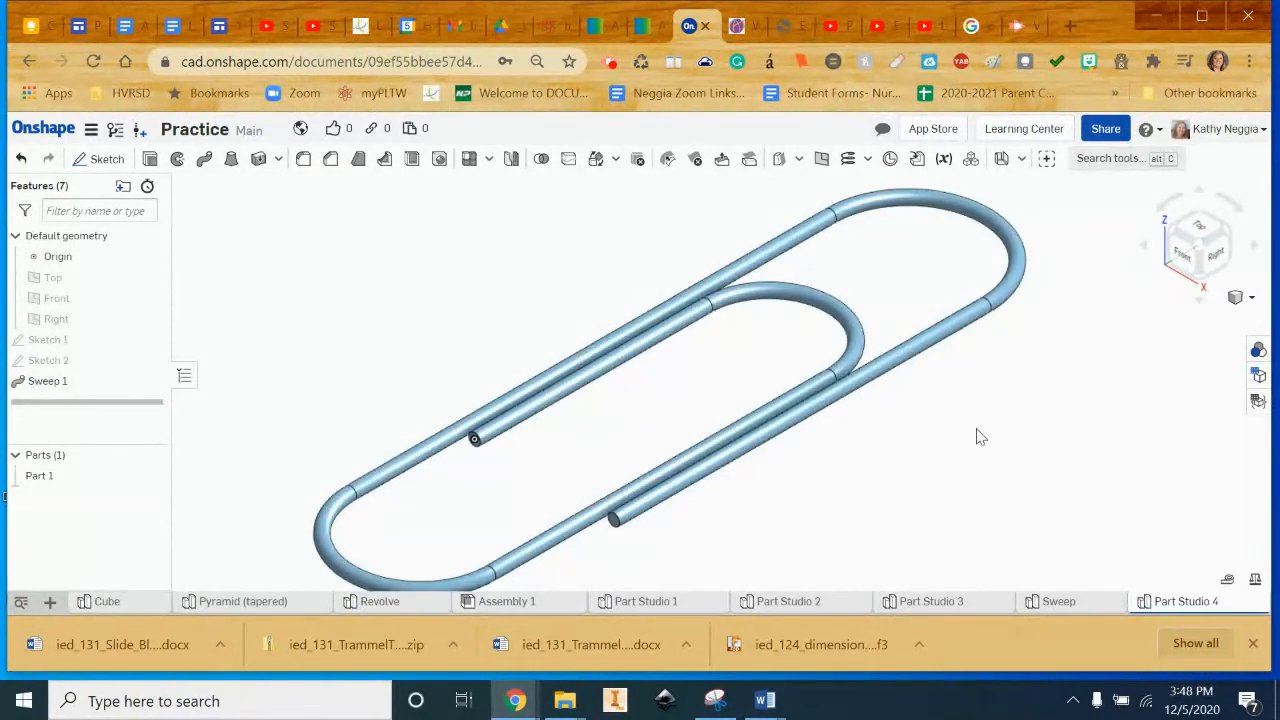
Step: Inspect the swept paper clip from the underside and return it to the isometric view
scroll(979, 443, down, 2)
right_drag(977, 449, 1123, 534)
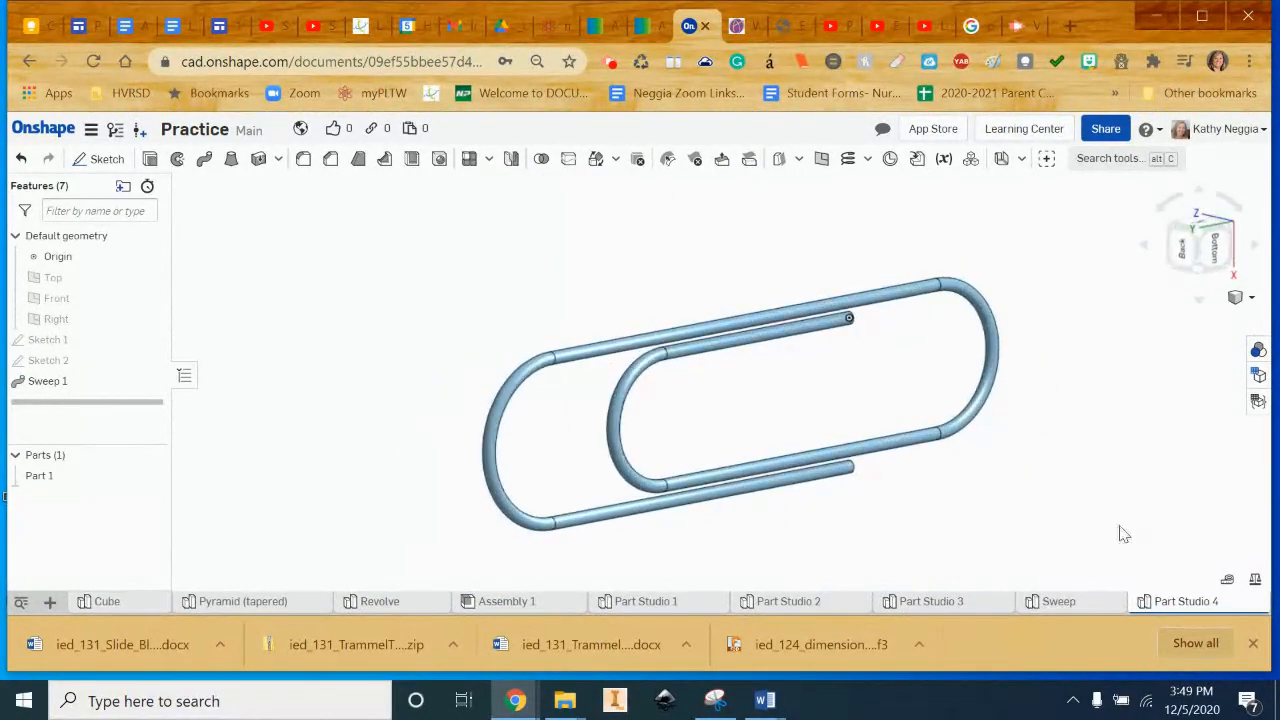
click(1250, 298)
click(1200, 313)
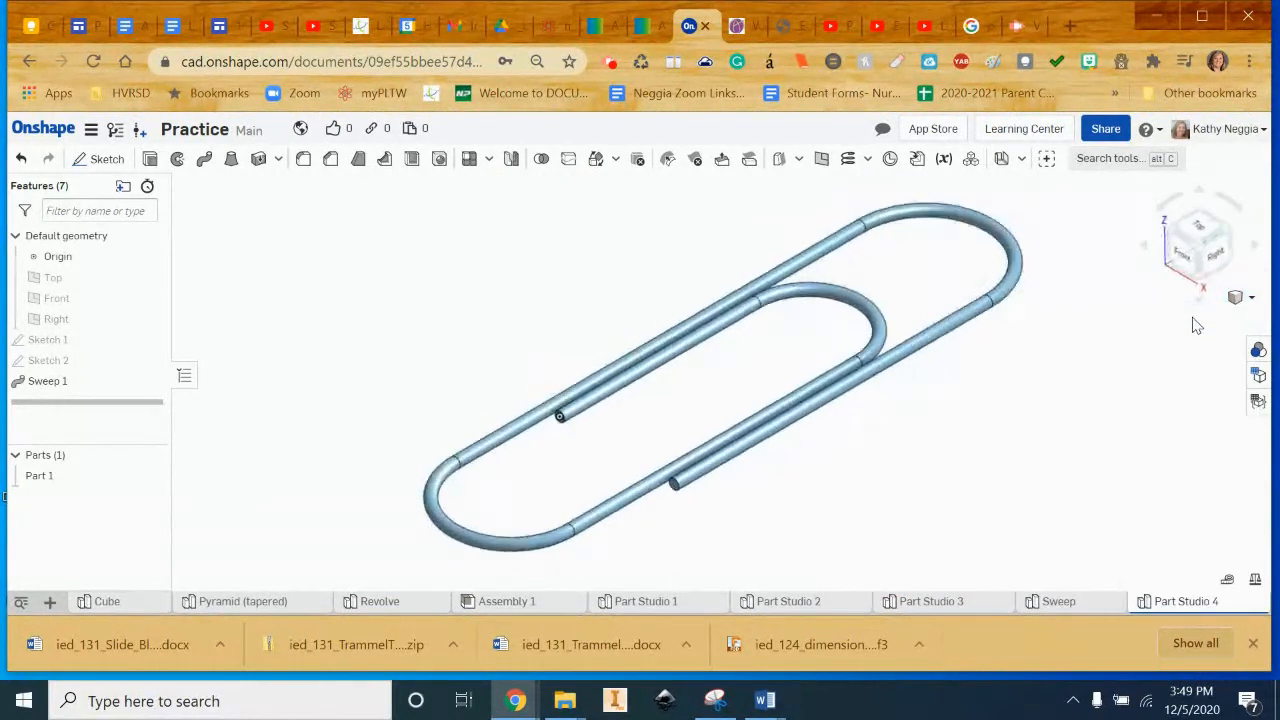
Step: Rename the Part Studio 4 tab as Paperclip
right_click(1192, 612)
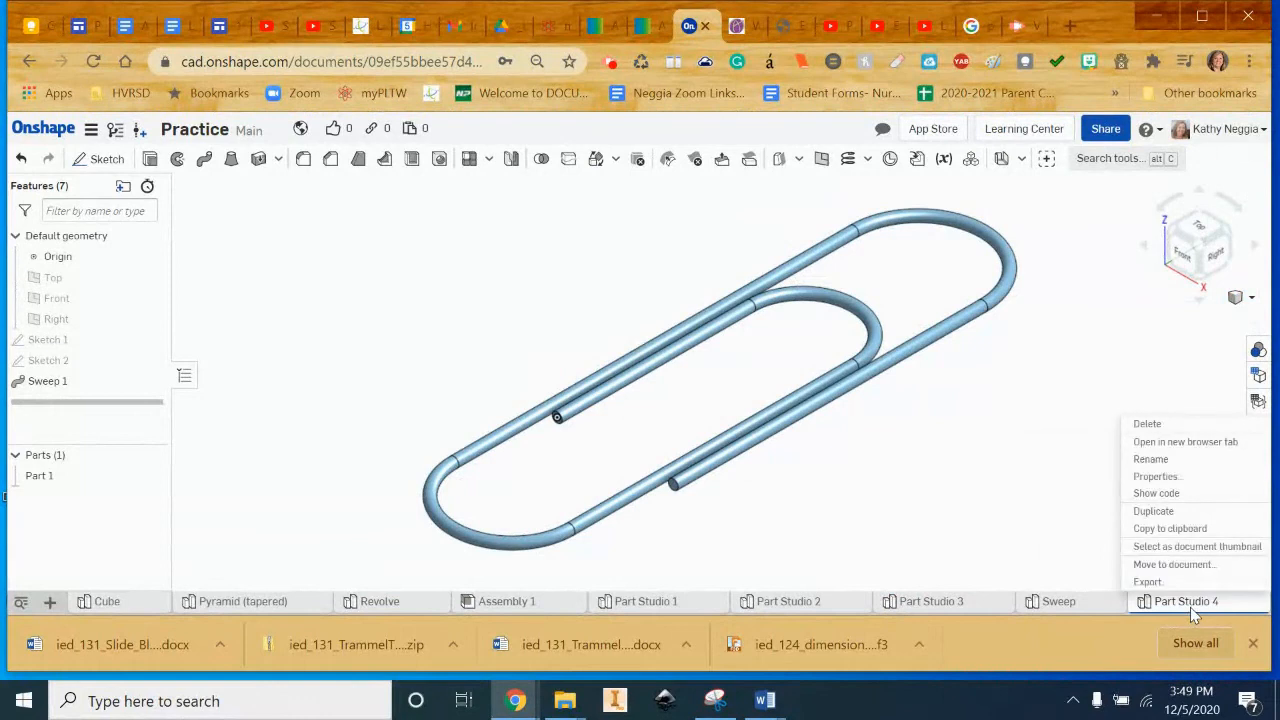
click(1171, 462)
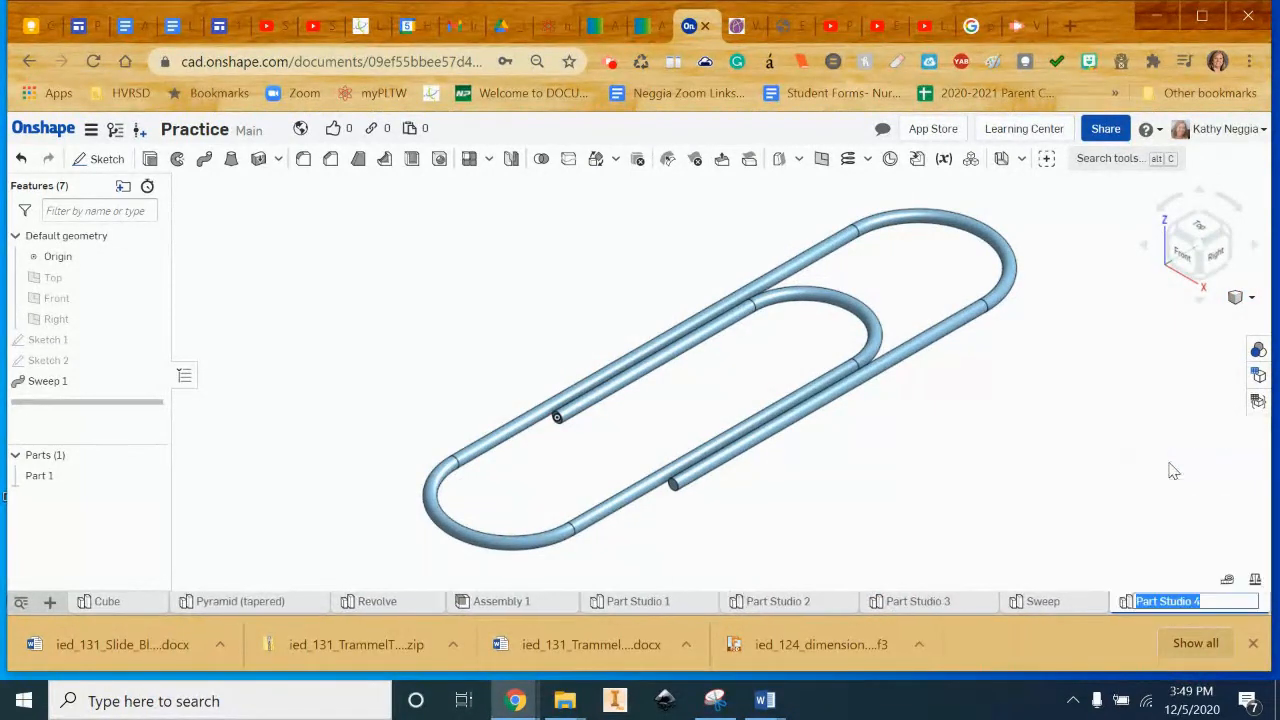
text(Paperclip)
key(Return)
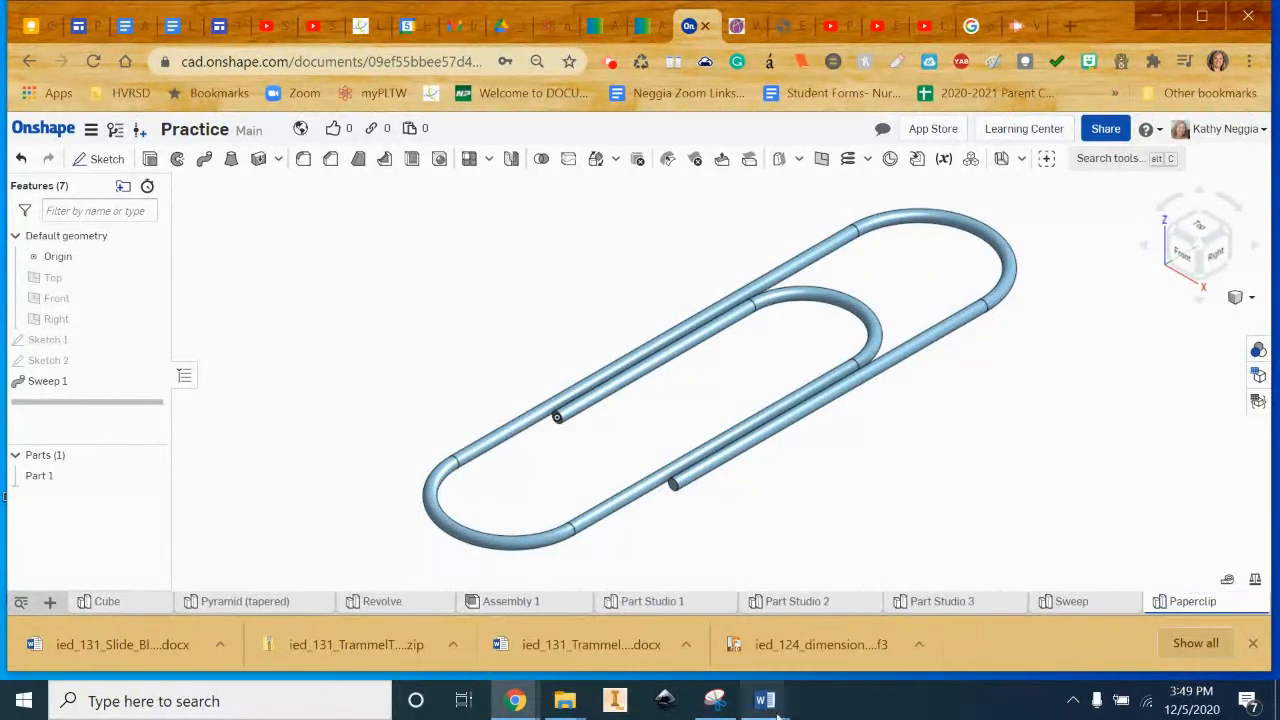
mouse_move(516, 700)
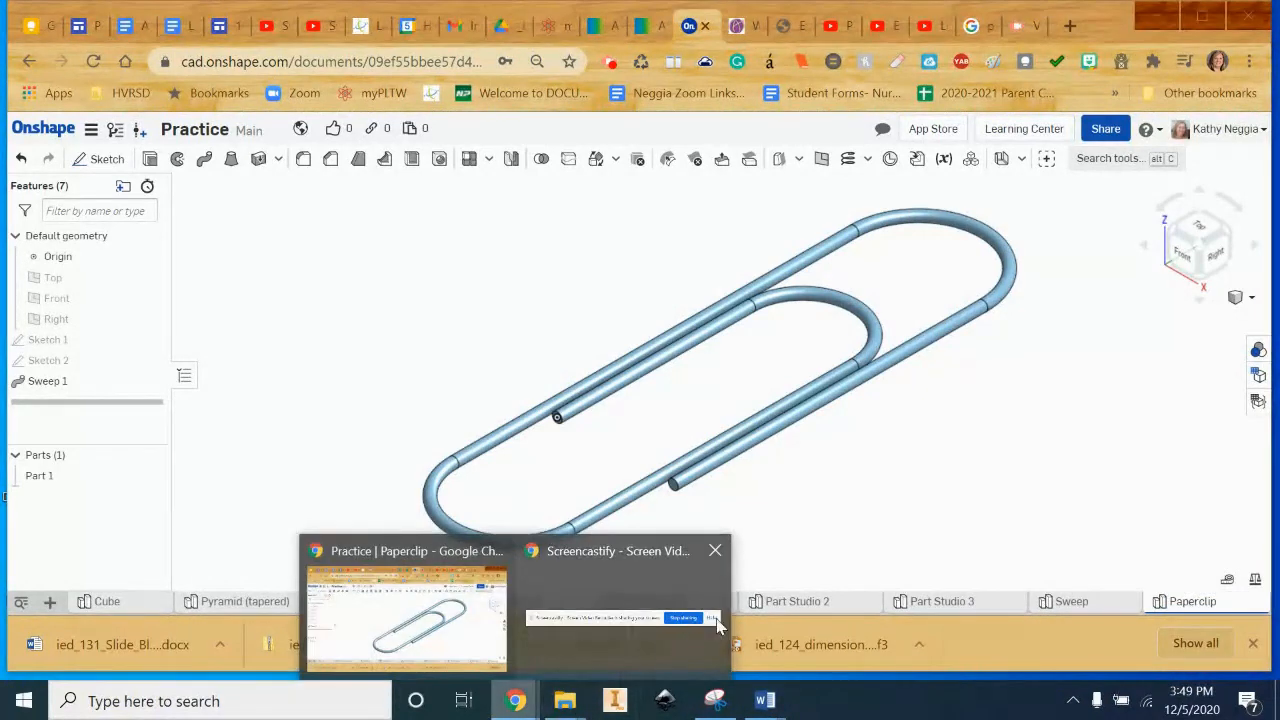